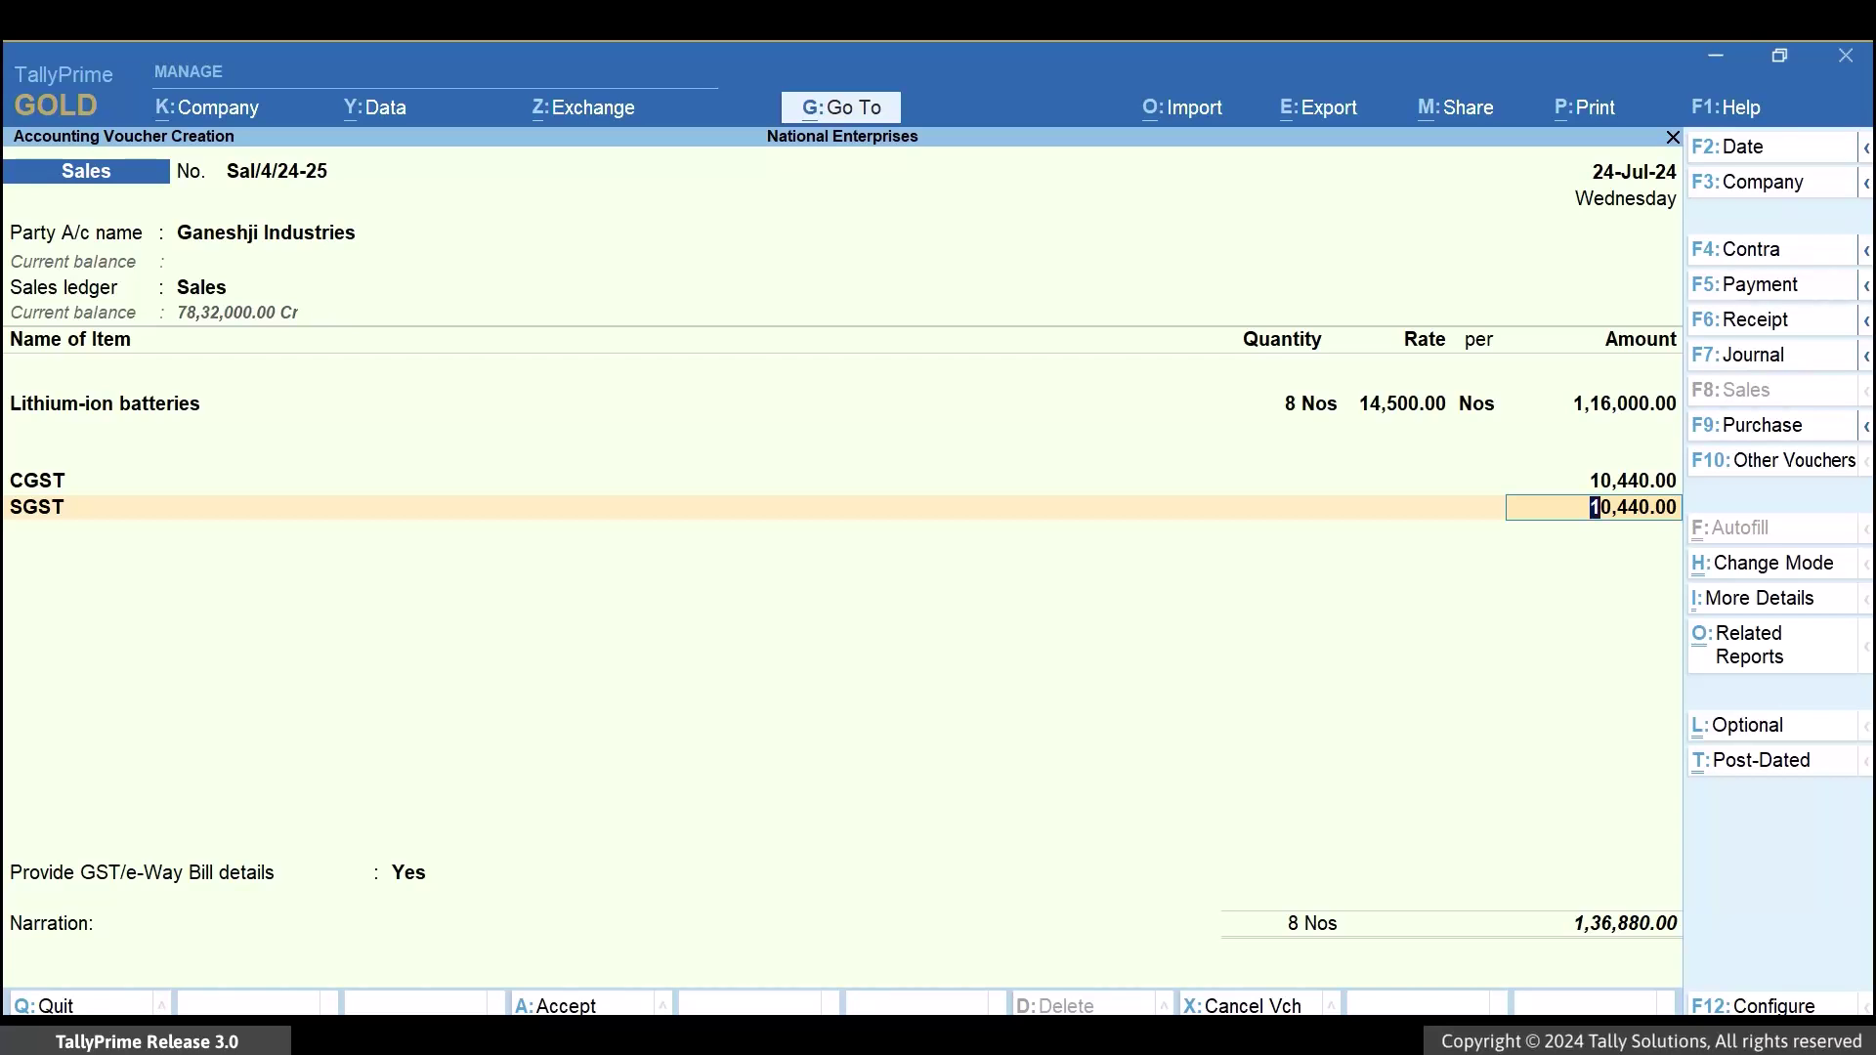
pyautogui.press('Return')
pyautogui.press('Return')
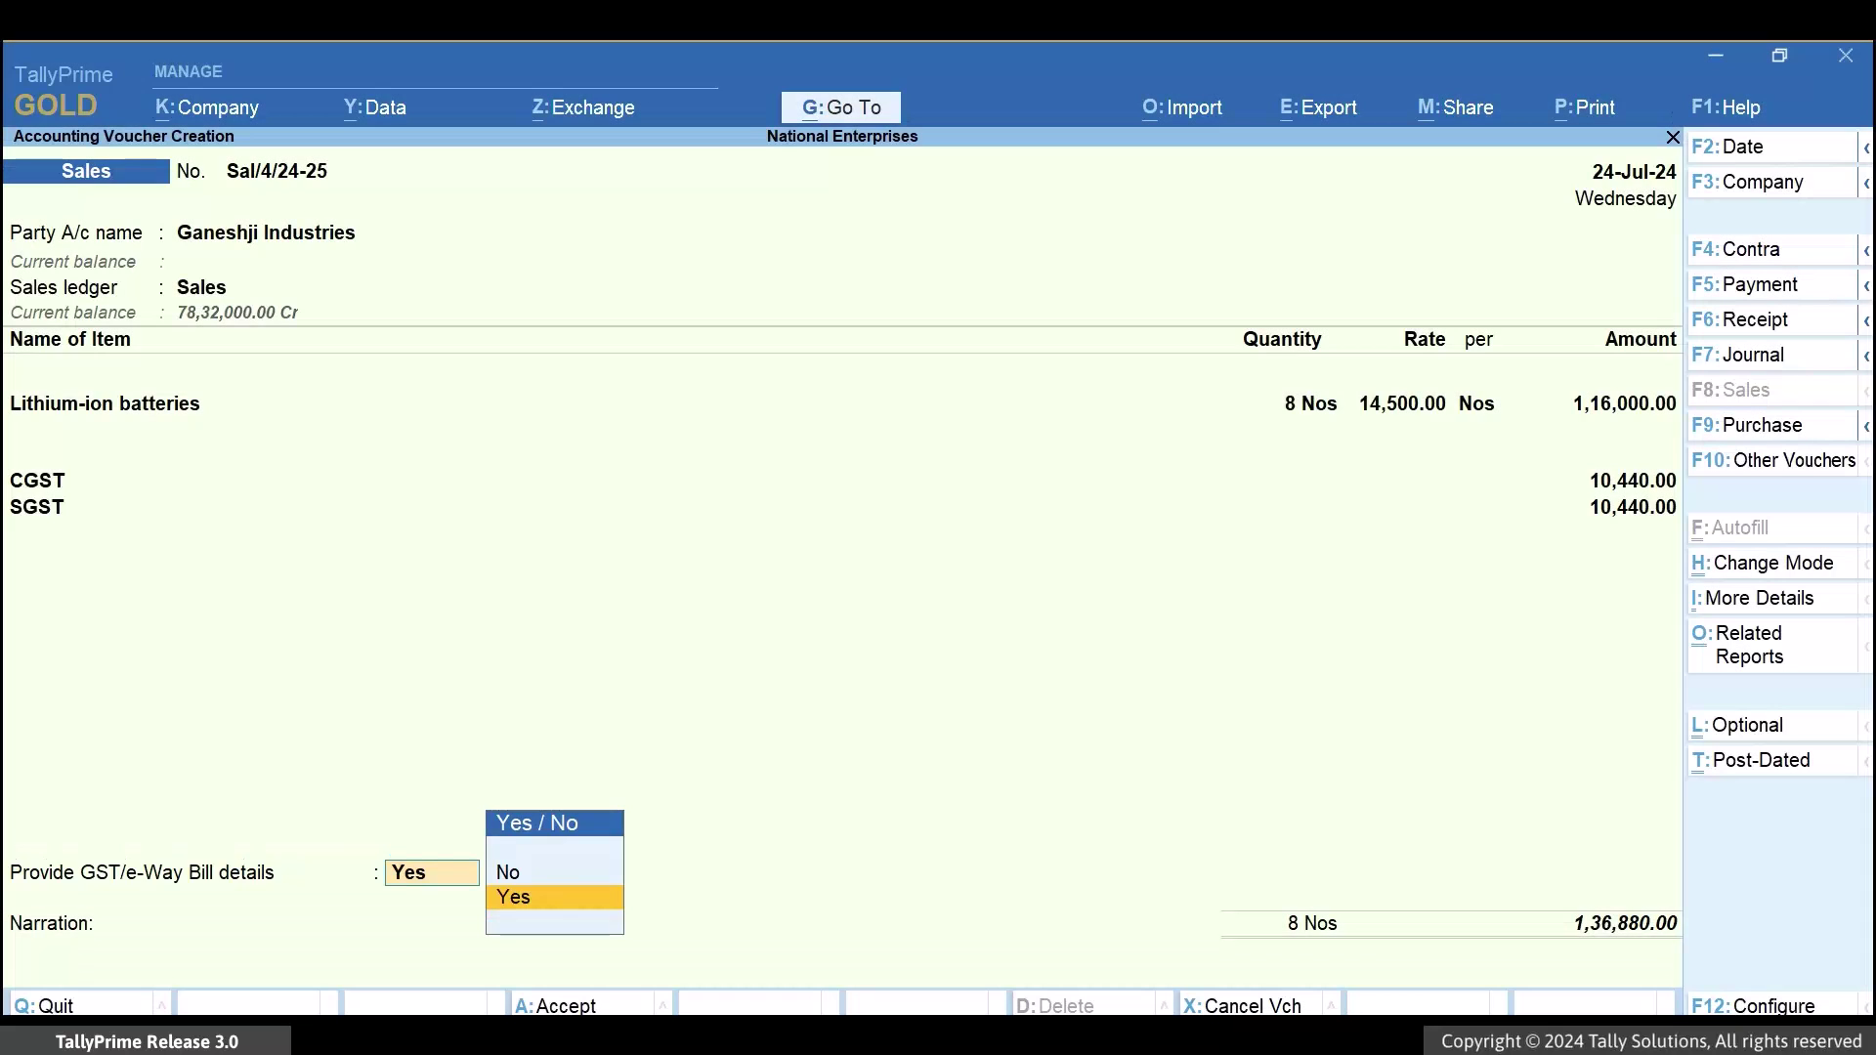
pyautogui.press('Return')
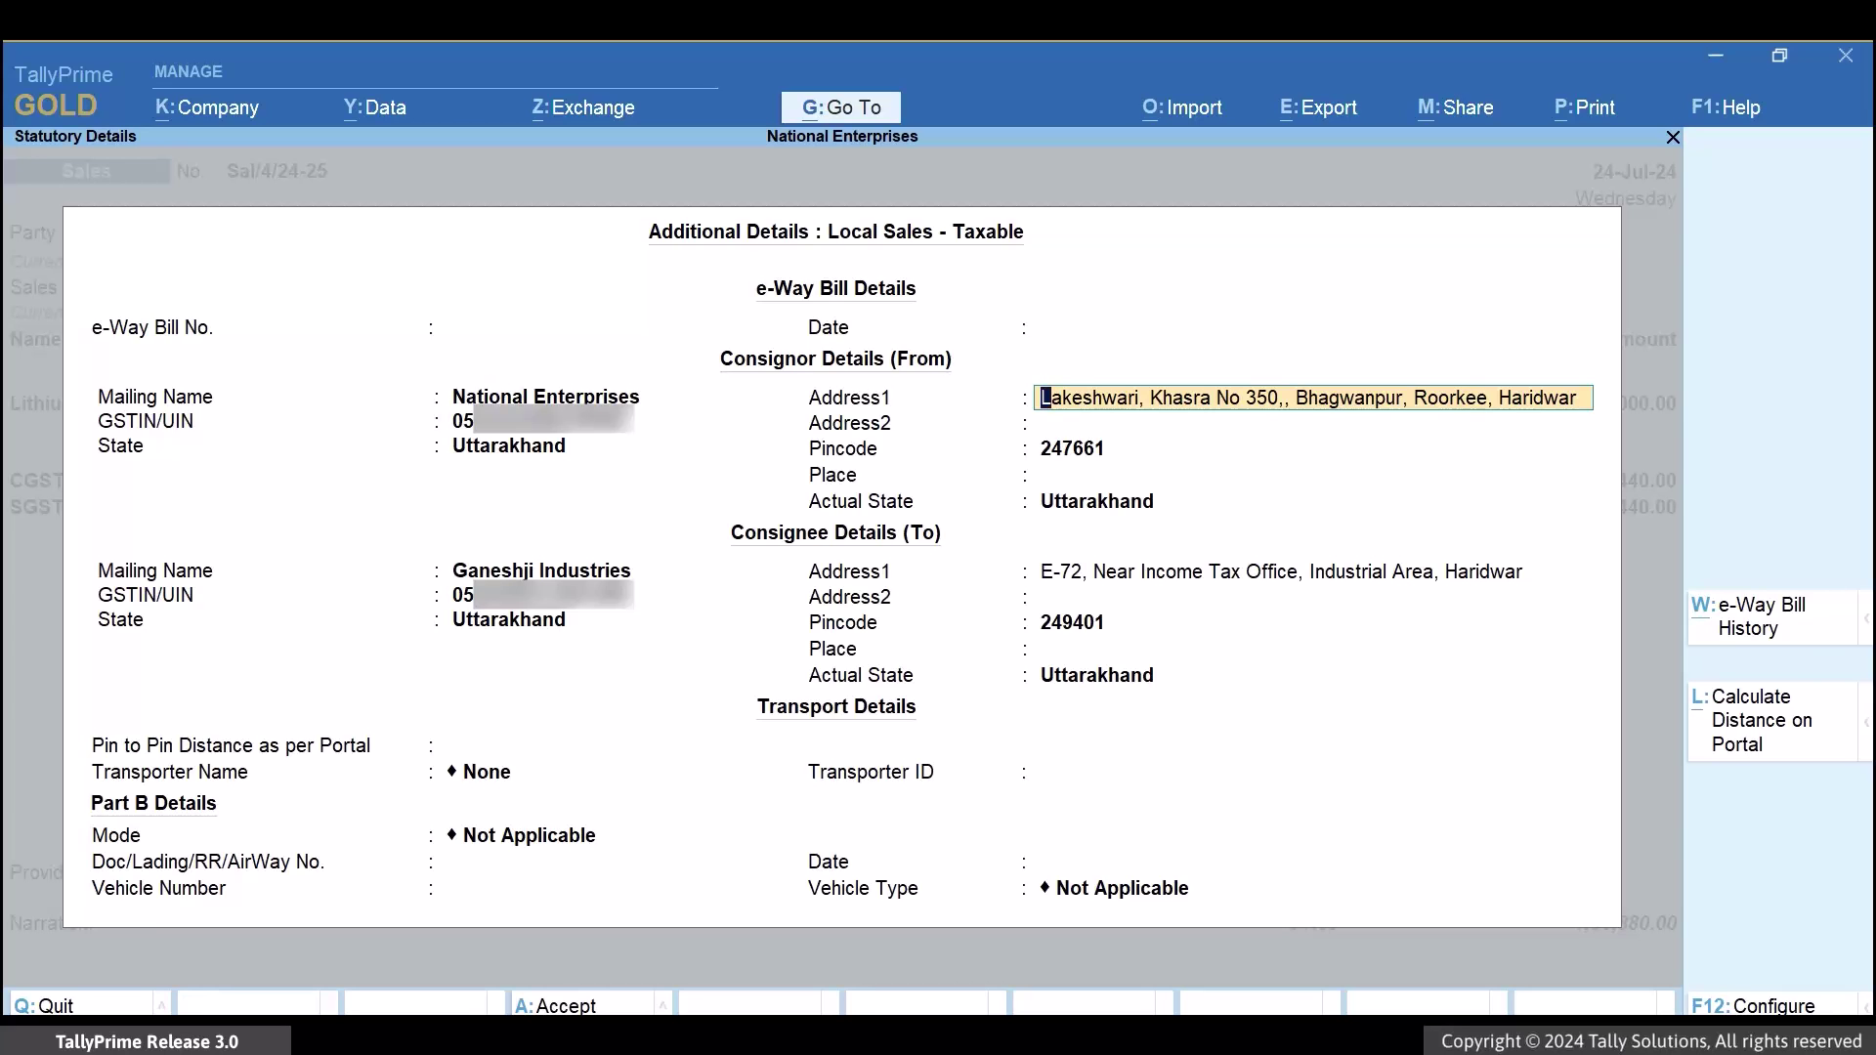
pyautogui.press('Escape')
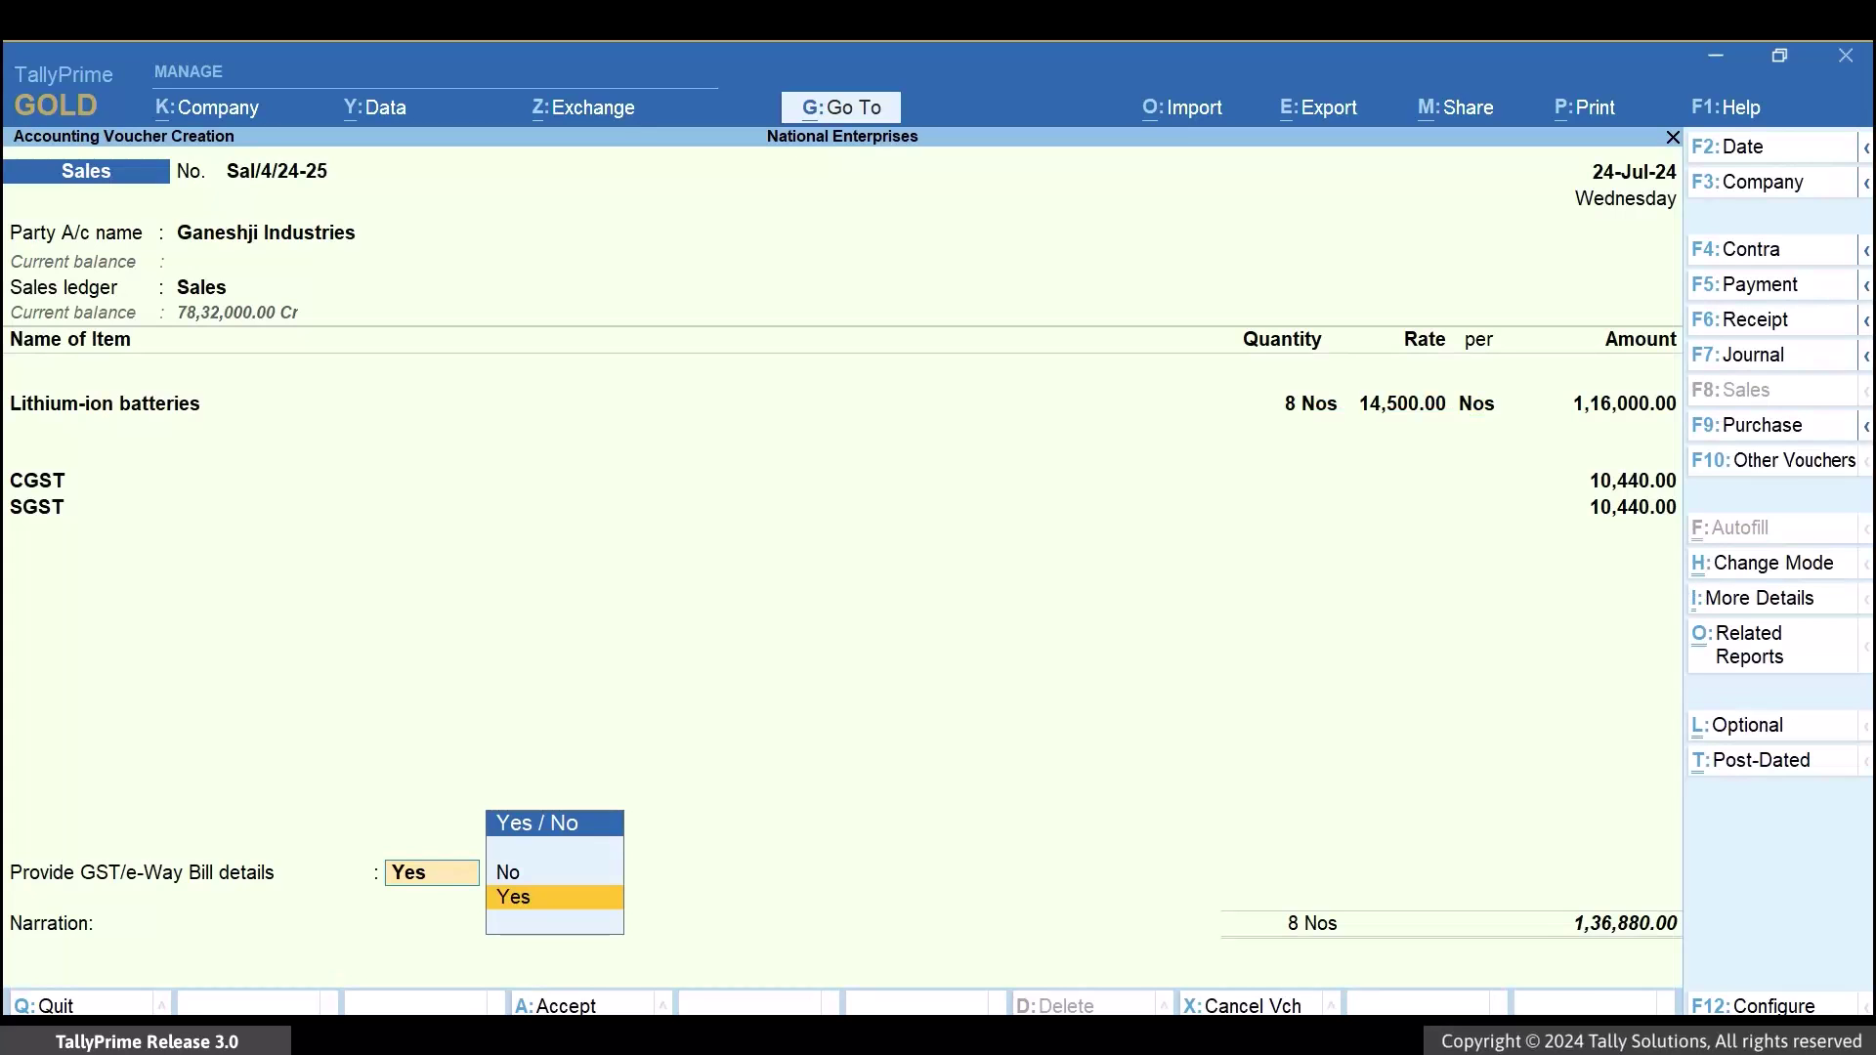
pyautogui.press('BackSpace')
pyautogui.press('BackSpace')
pyautogui.press('BackSpace')
pyautogui.press('BackSpace')
pyautogui.press('BackSpace')
pyautogui.press('BackSpace')
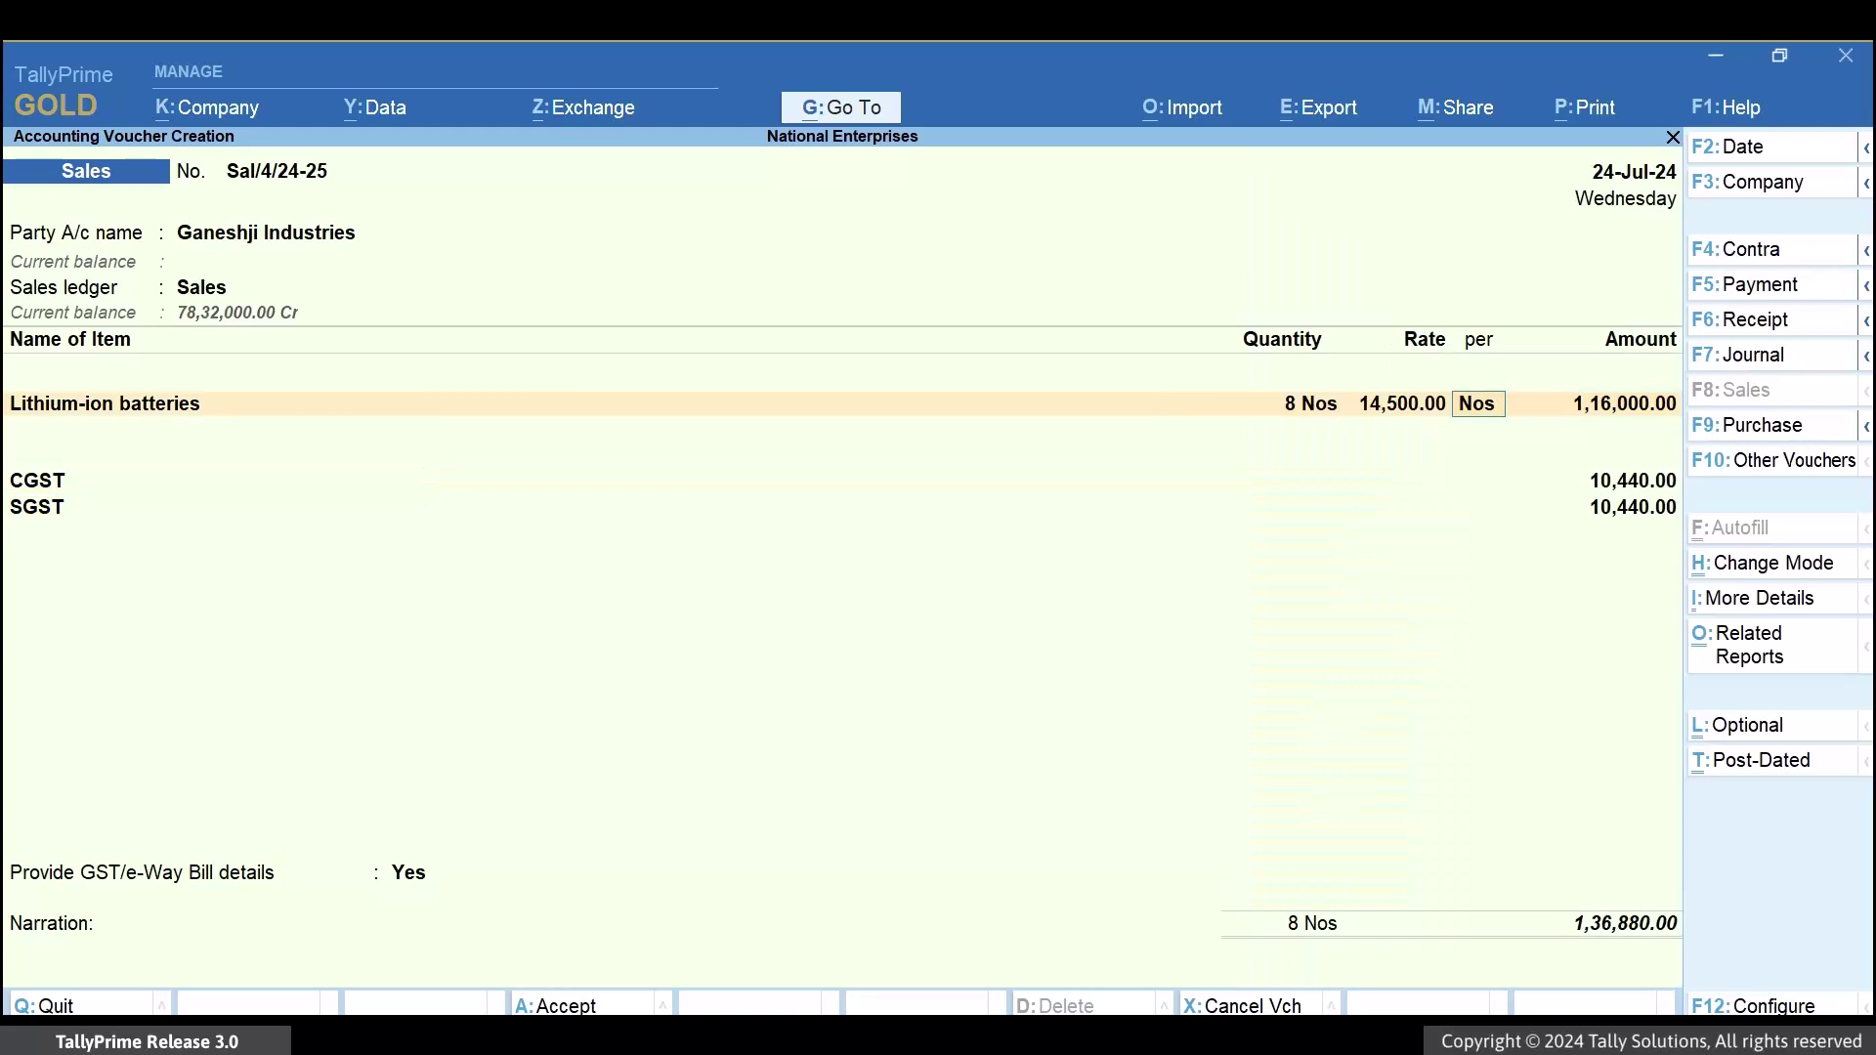
pyautogui.press('BackSpace')
pyautogui.press('BackSpace')
pyautogui.press('BackSpace')
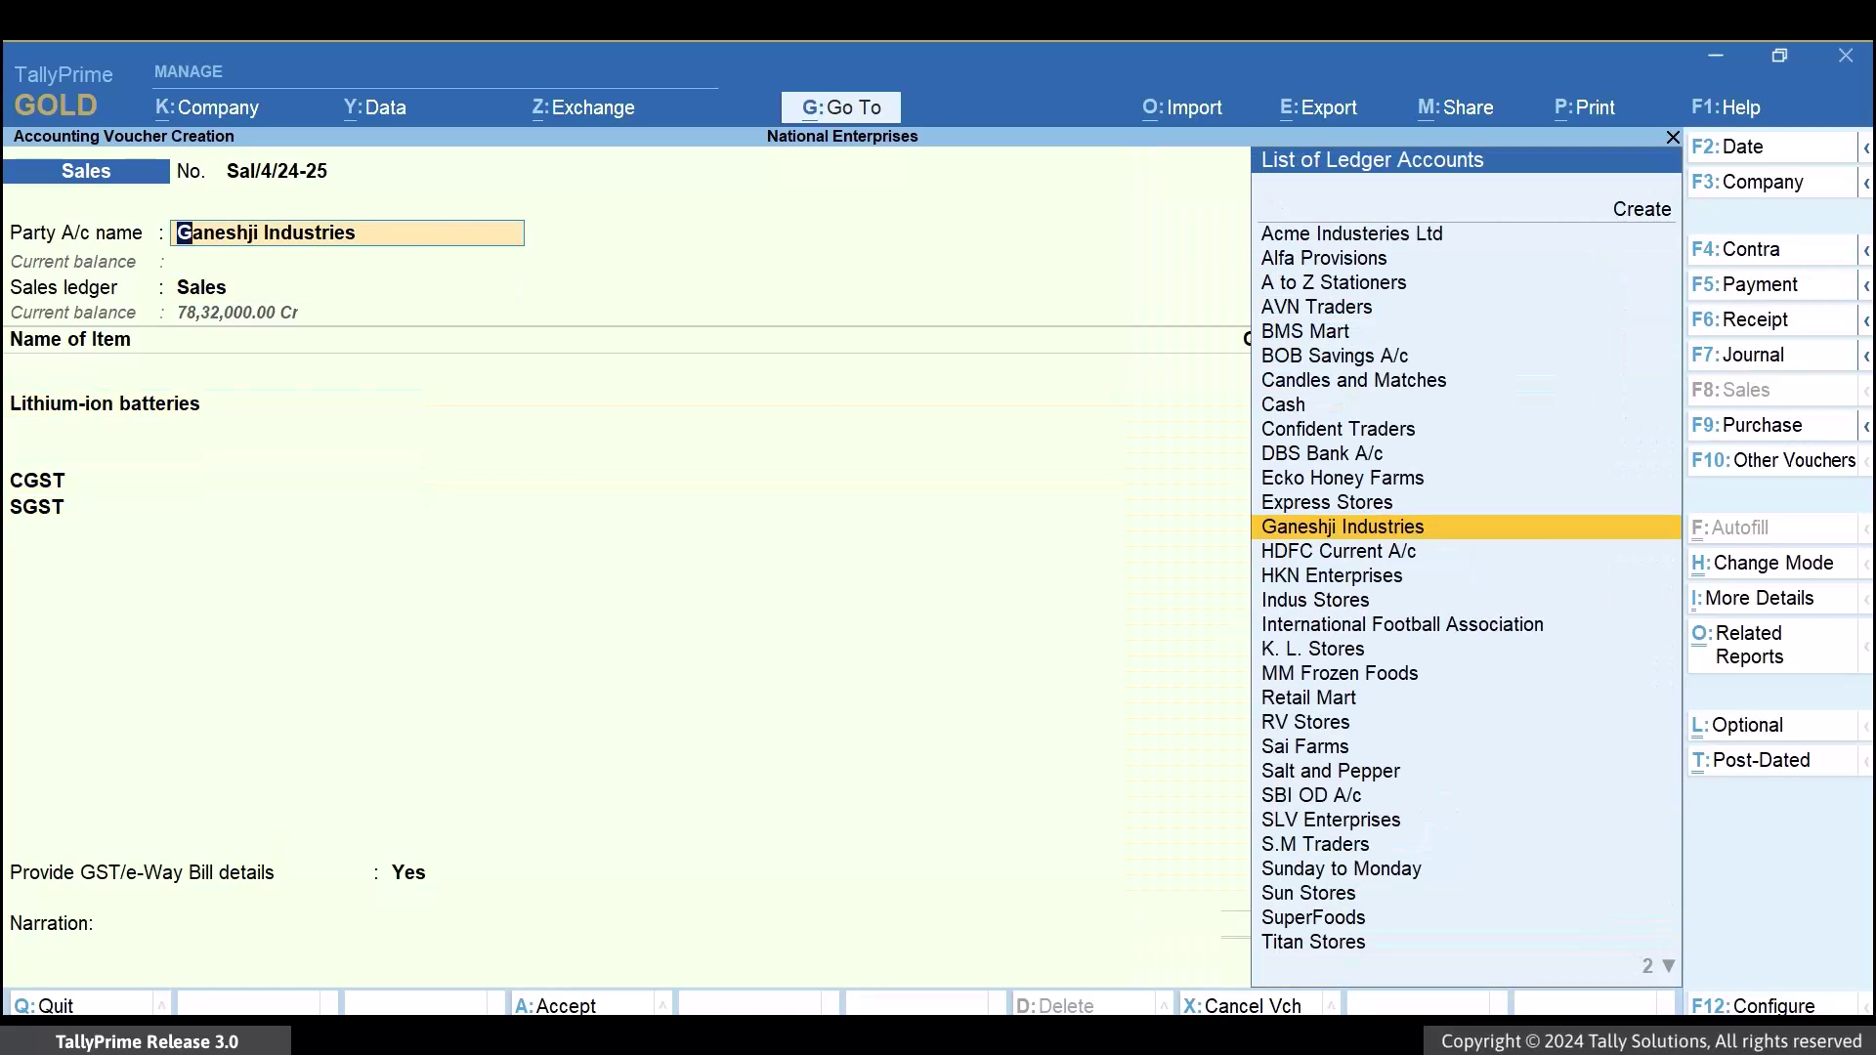
pyautogui.press('Return')
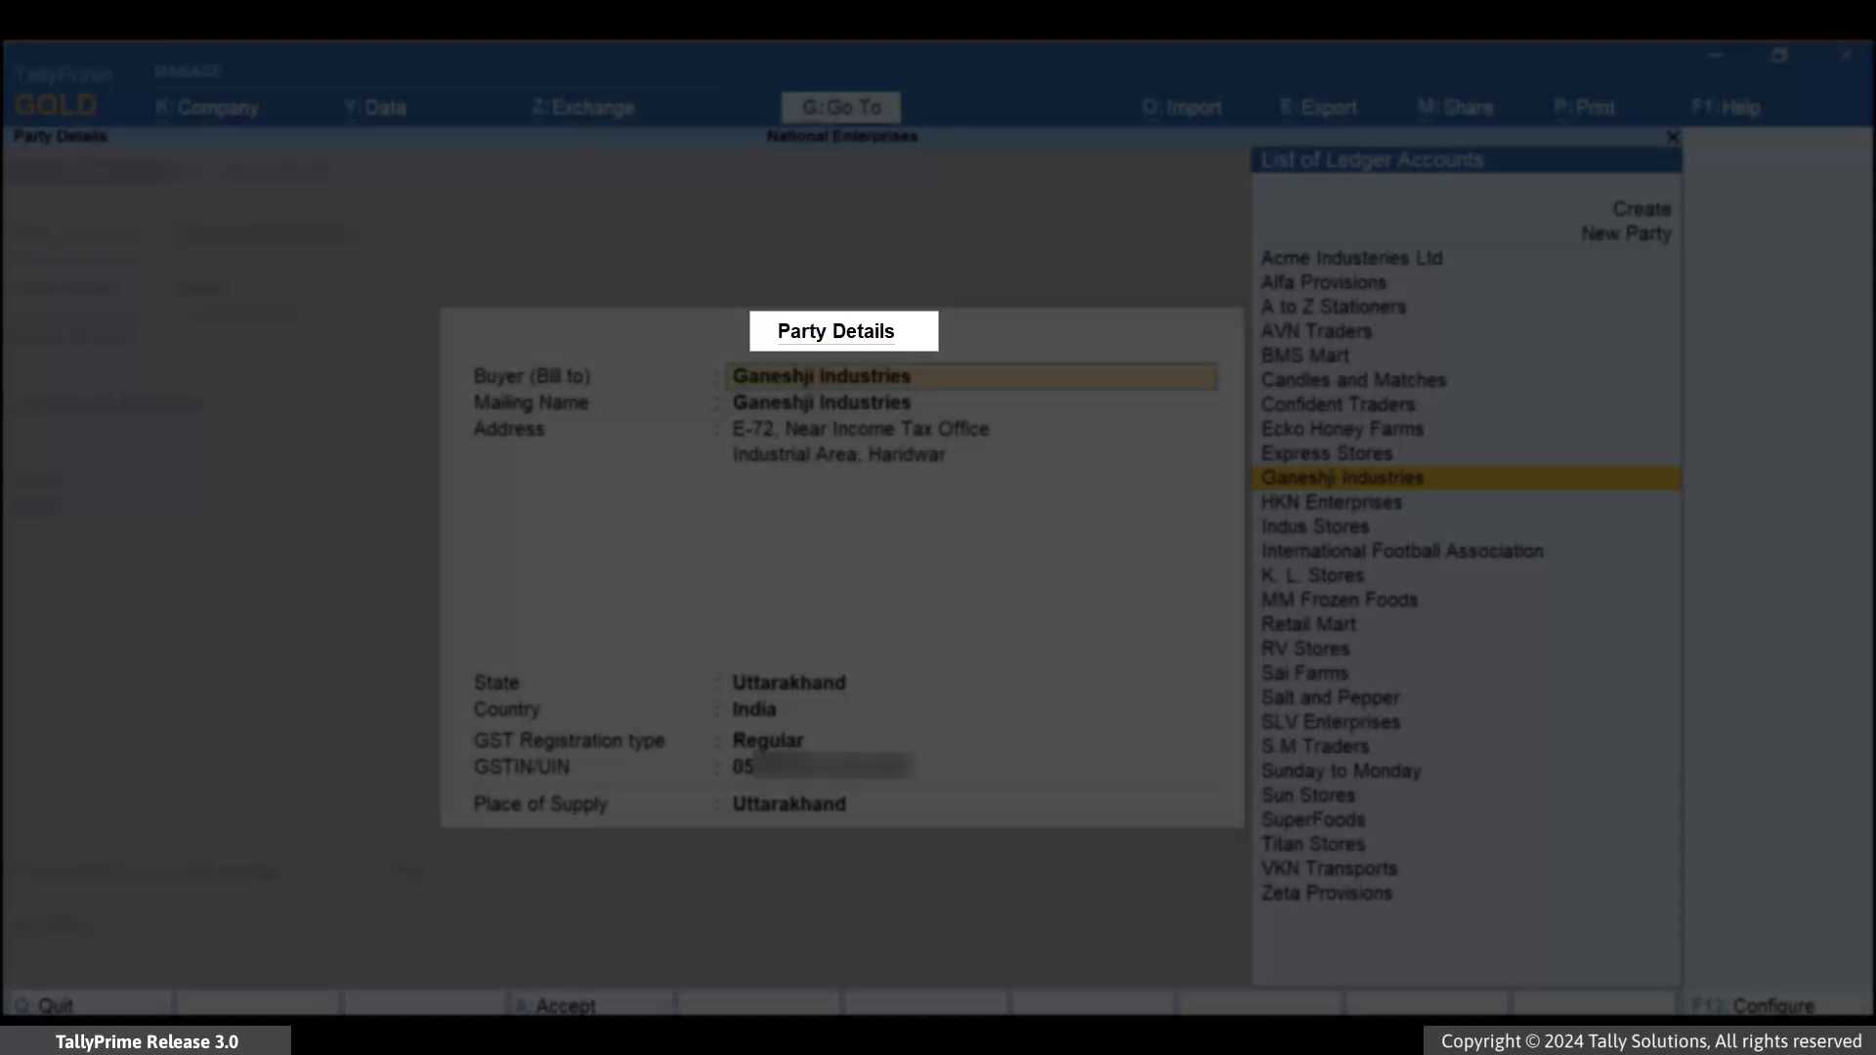
pyautogui.press('Return')
pyautogui.press('Return')
pyautogui.press('Return')
pyautogui.press('Return')
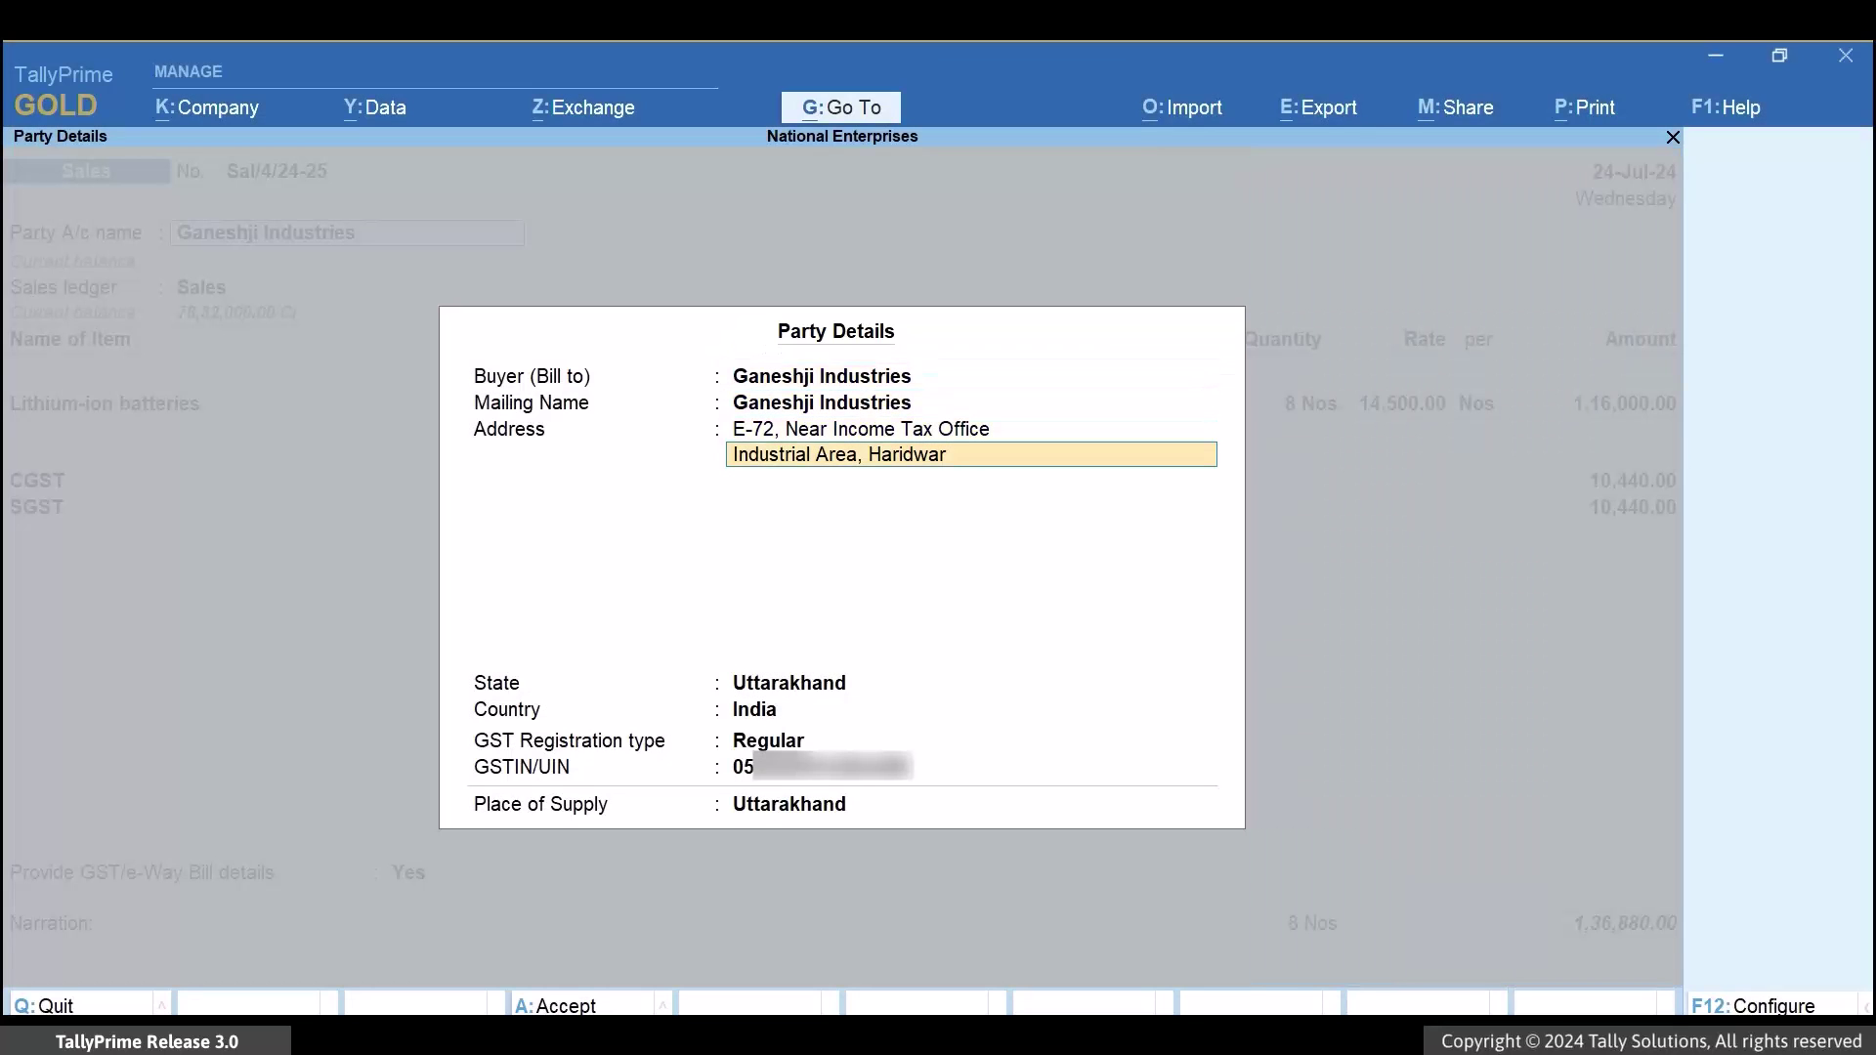
pyautogui.press('Return')
pyautogui.press('Return')
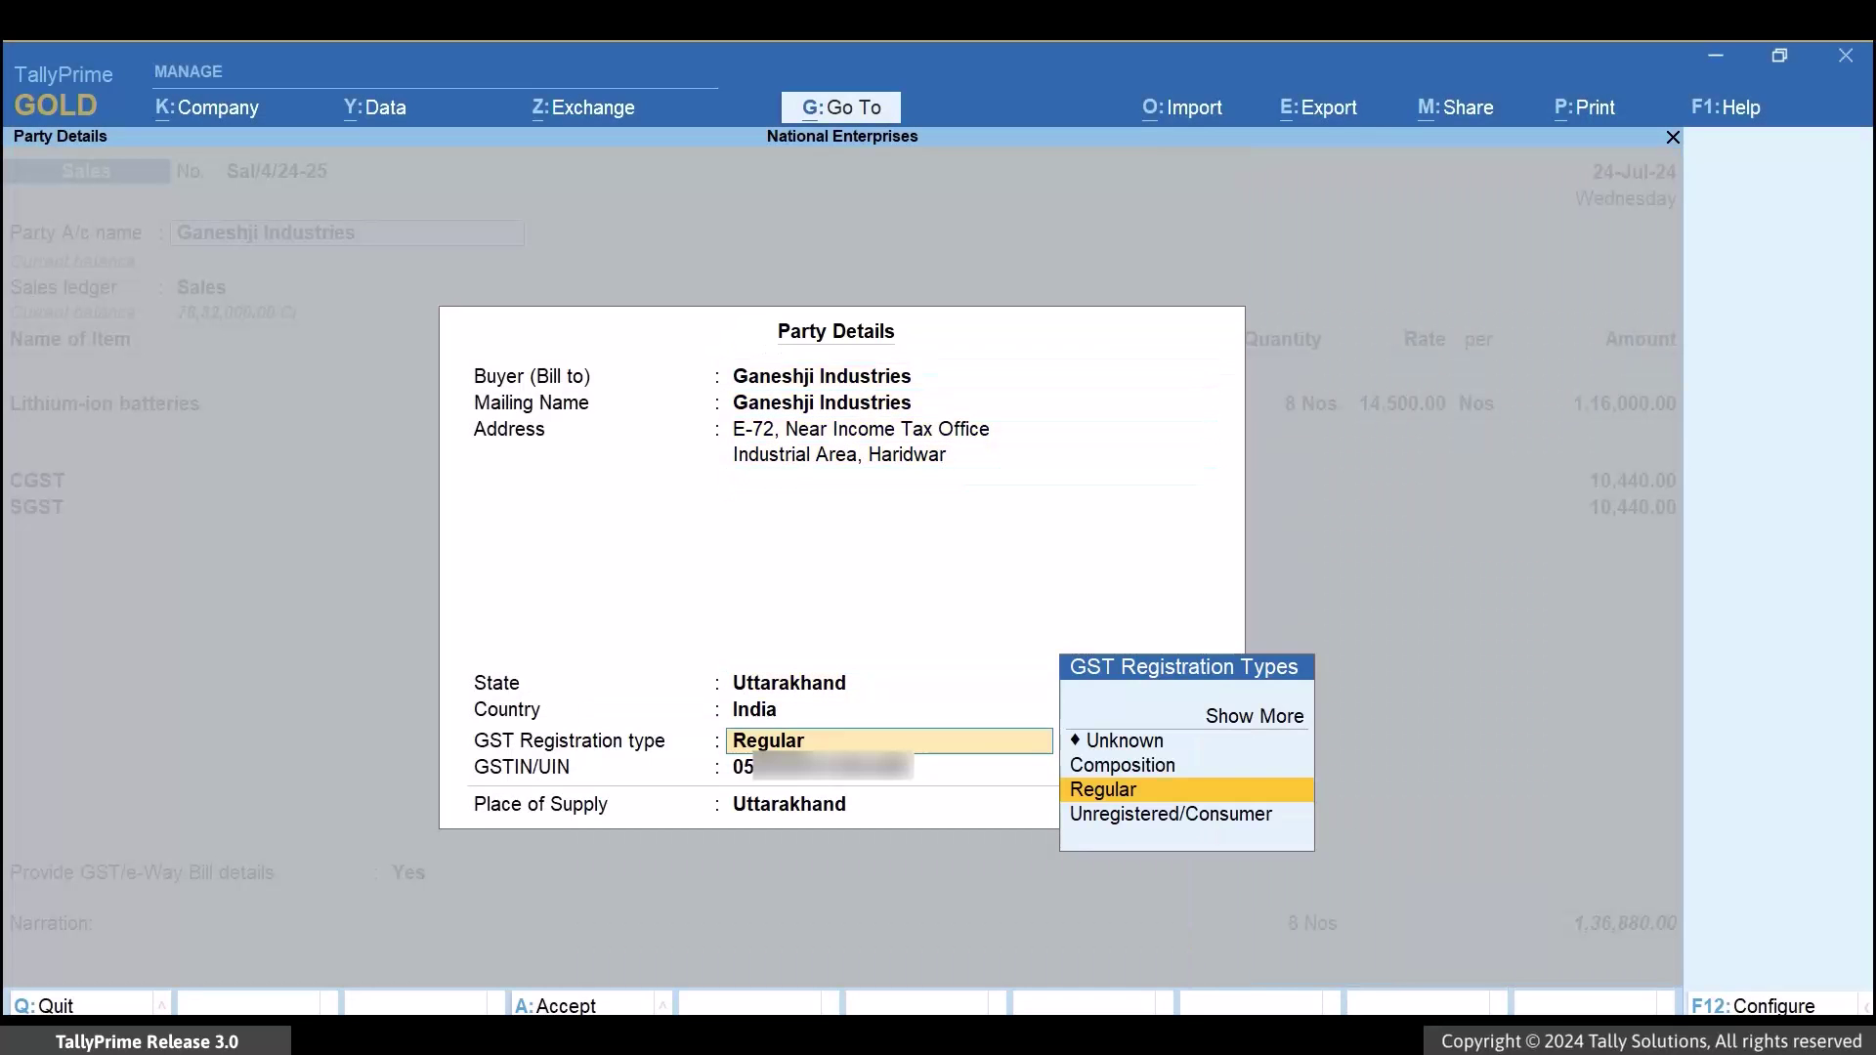
pyautogui.press('Return')
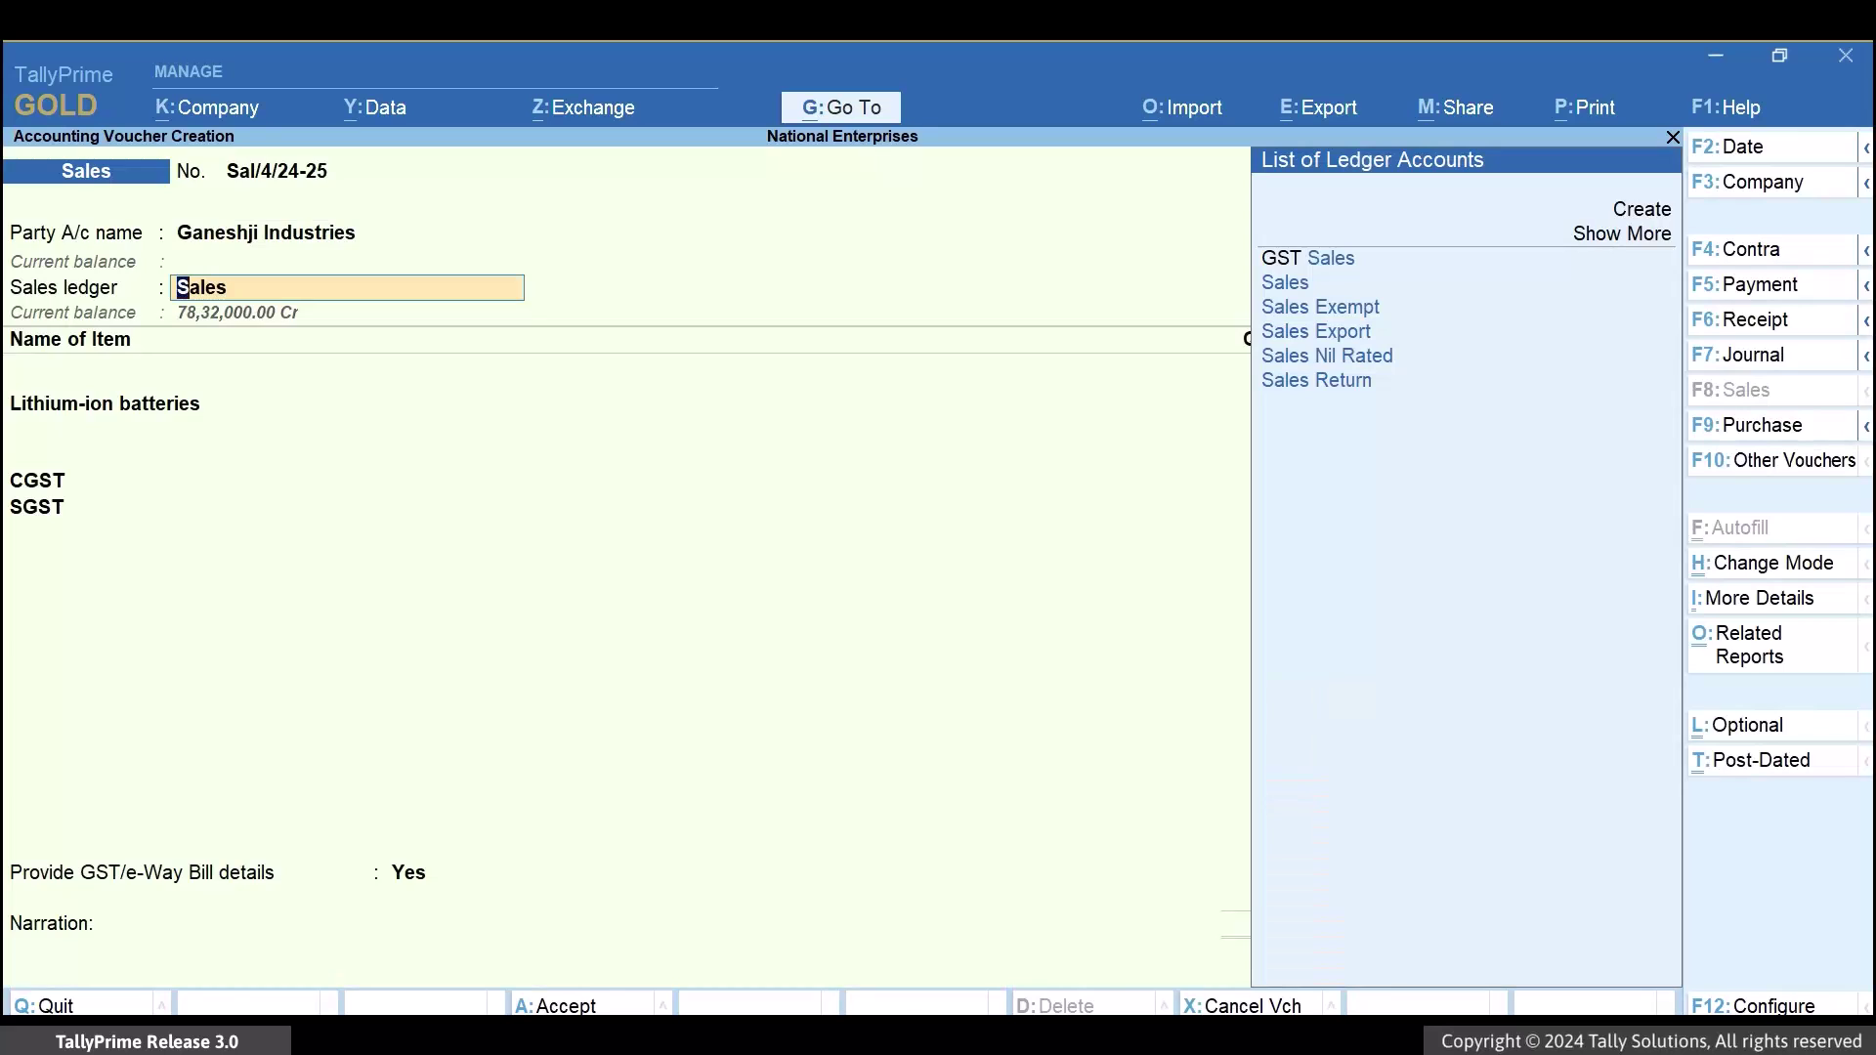
pyautogui.press('Return')
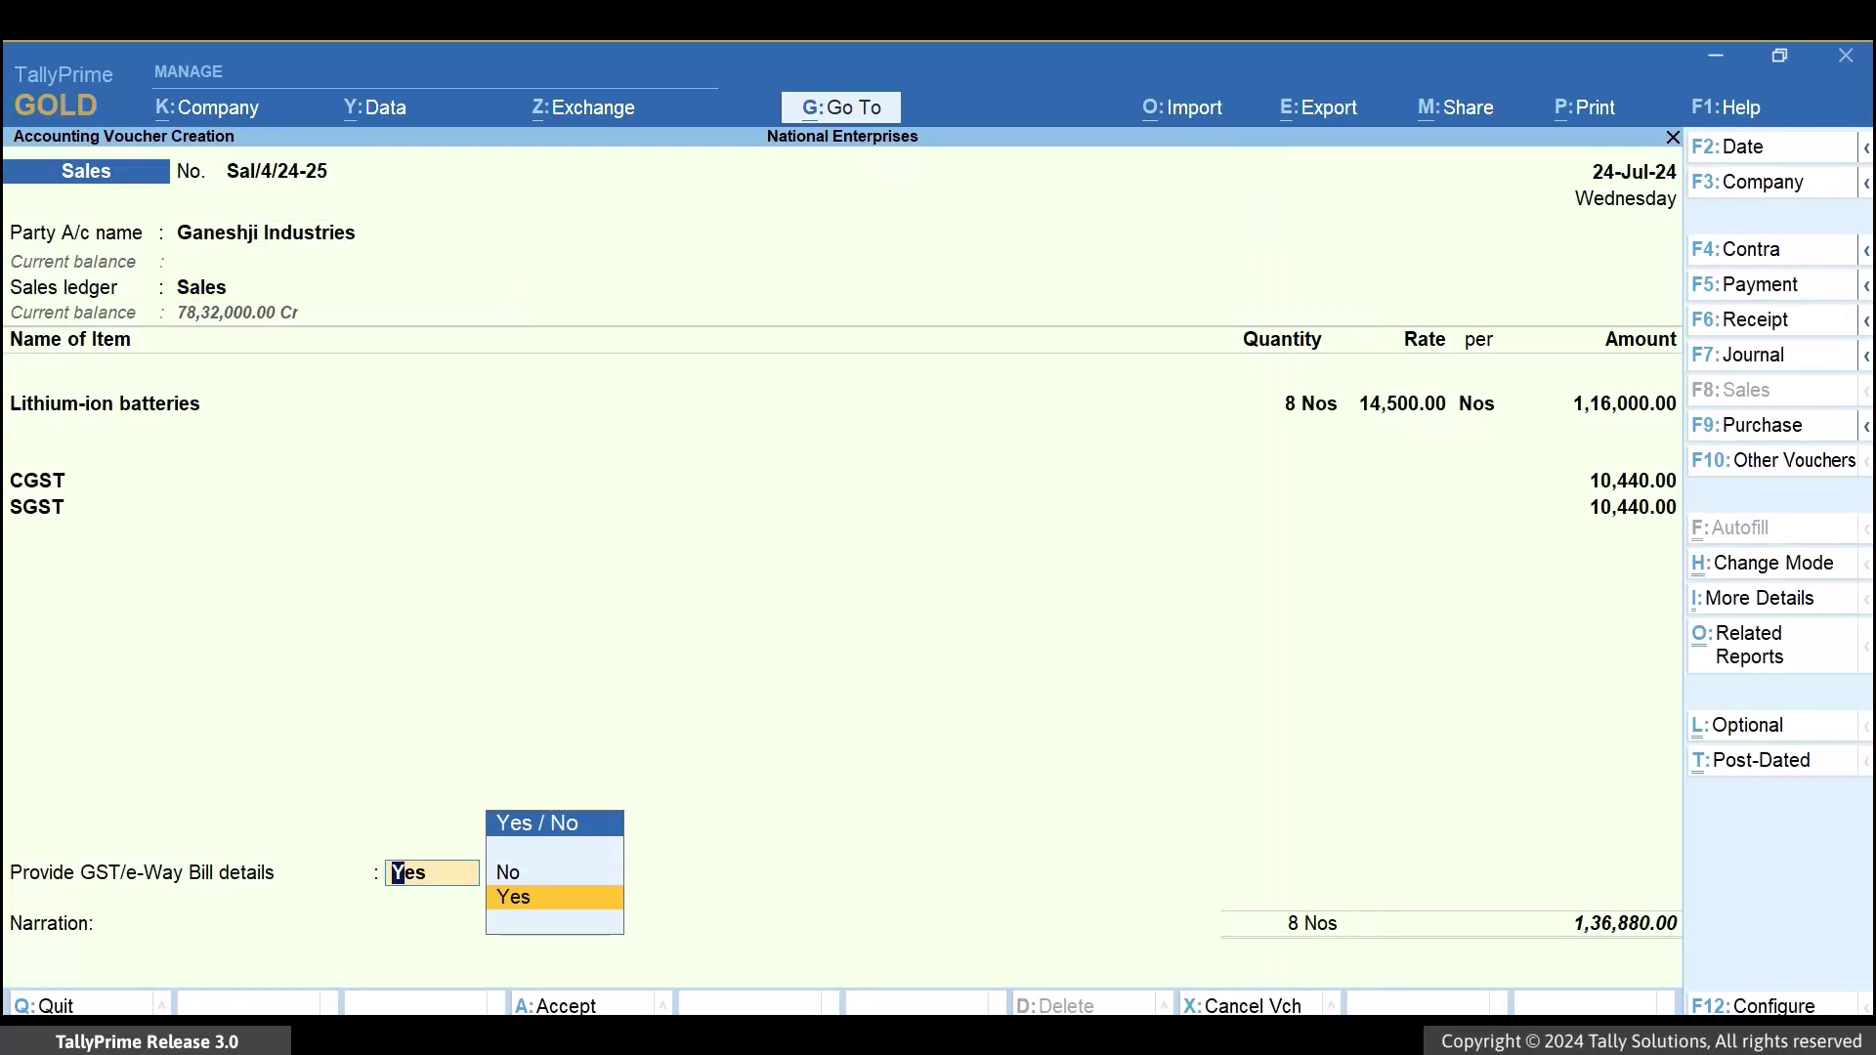
pyautogui.press('Return')
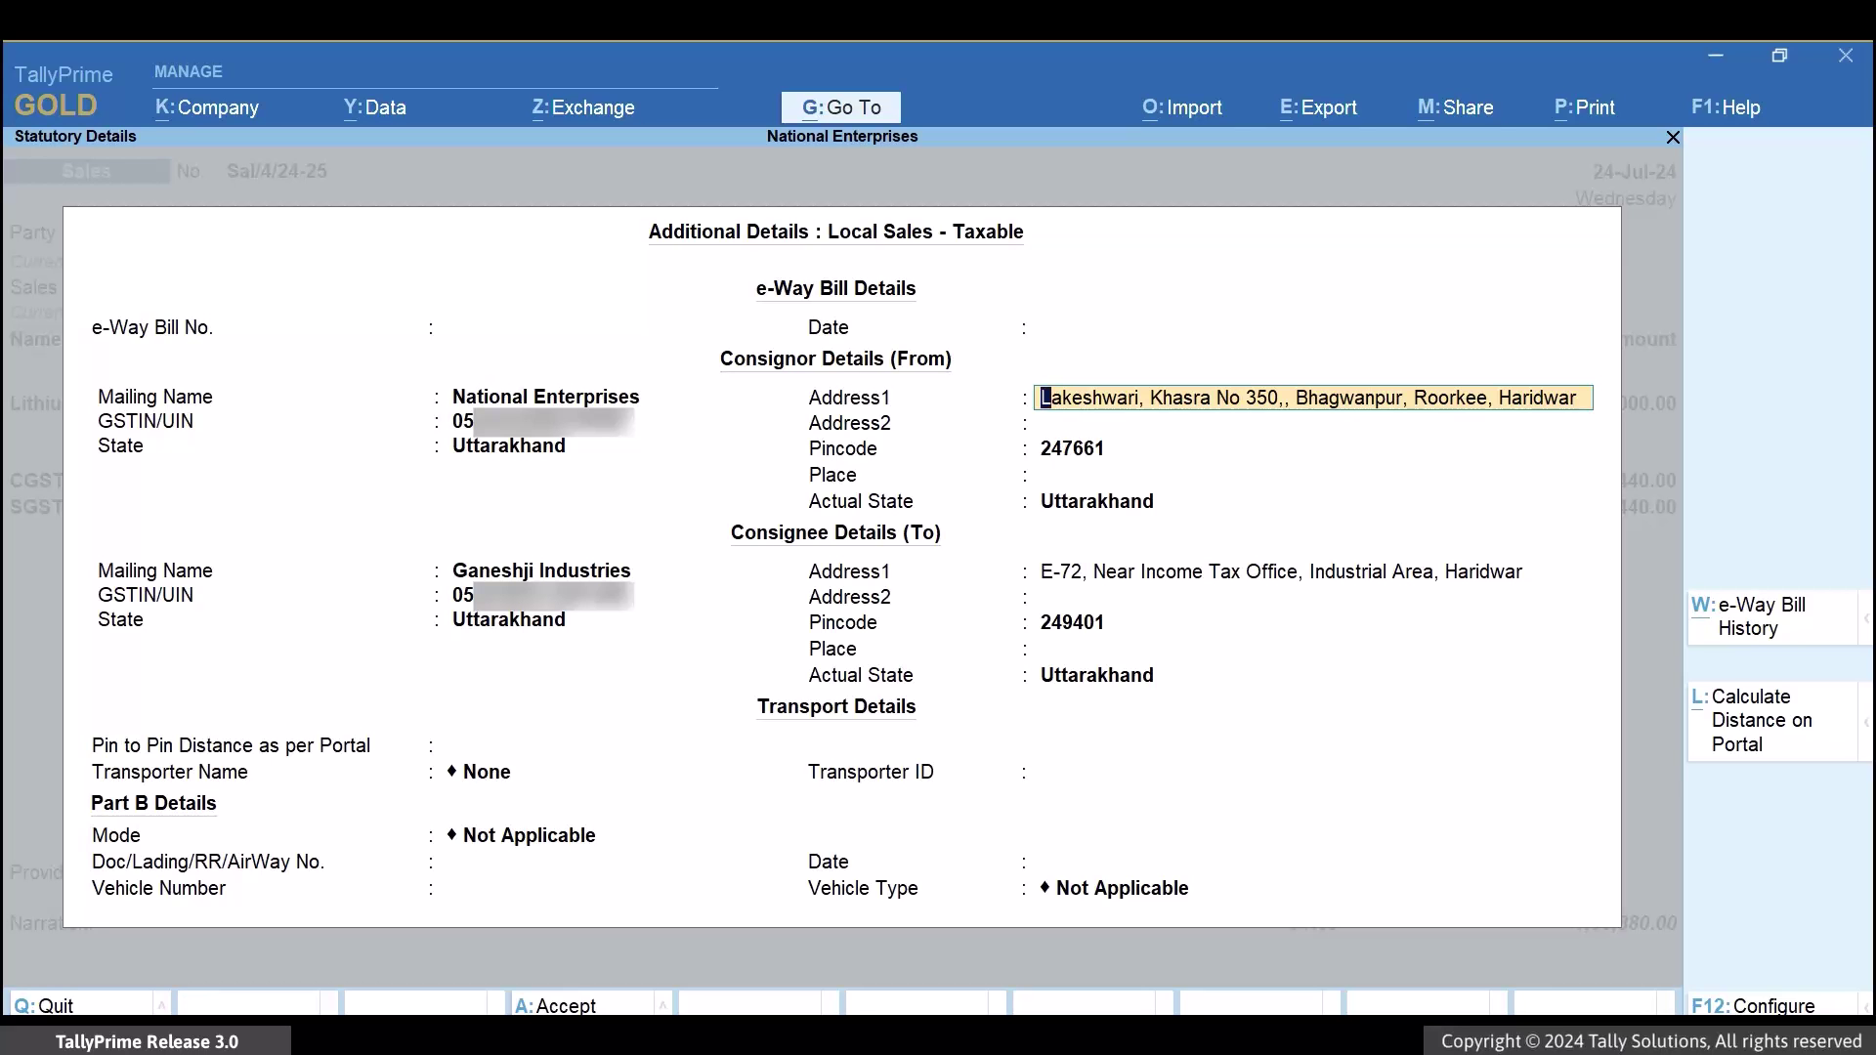
# Accept the National Enterprises consignor and Ganeshji Industries consignee address details to reach Pin to Pin Distance
pyautogui.press('Return')
pyautogui.press('Return')
pyautogui.press('Return')
pyautogui.press('Return')
pyautogui.press('Return')
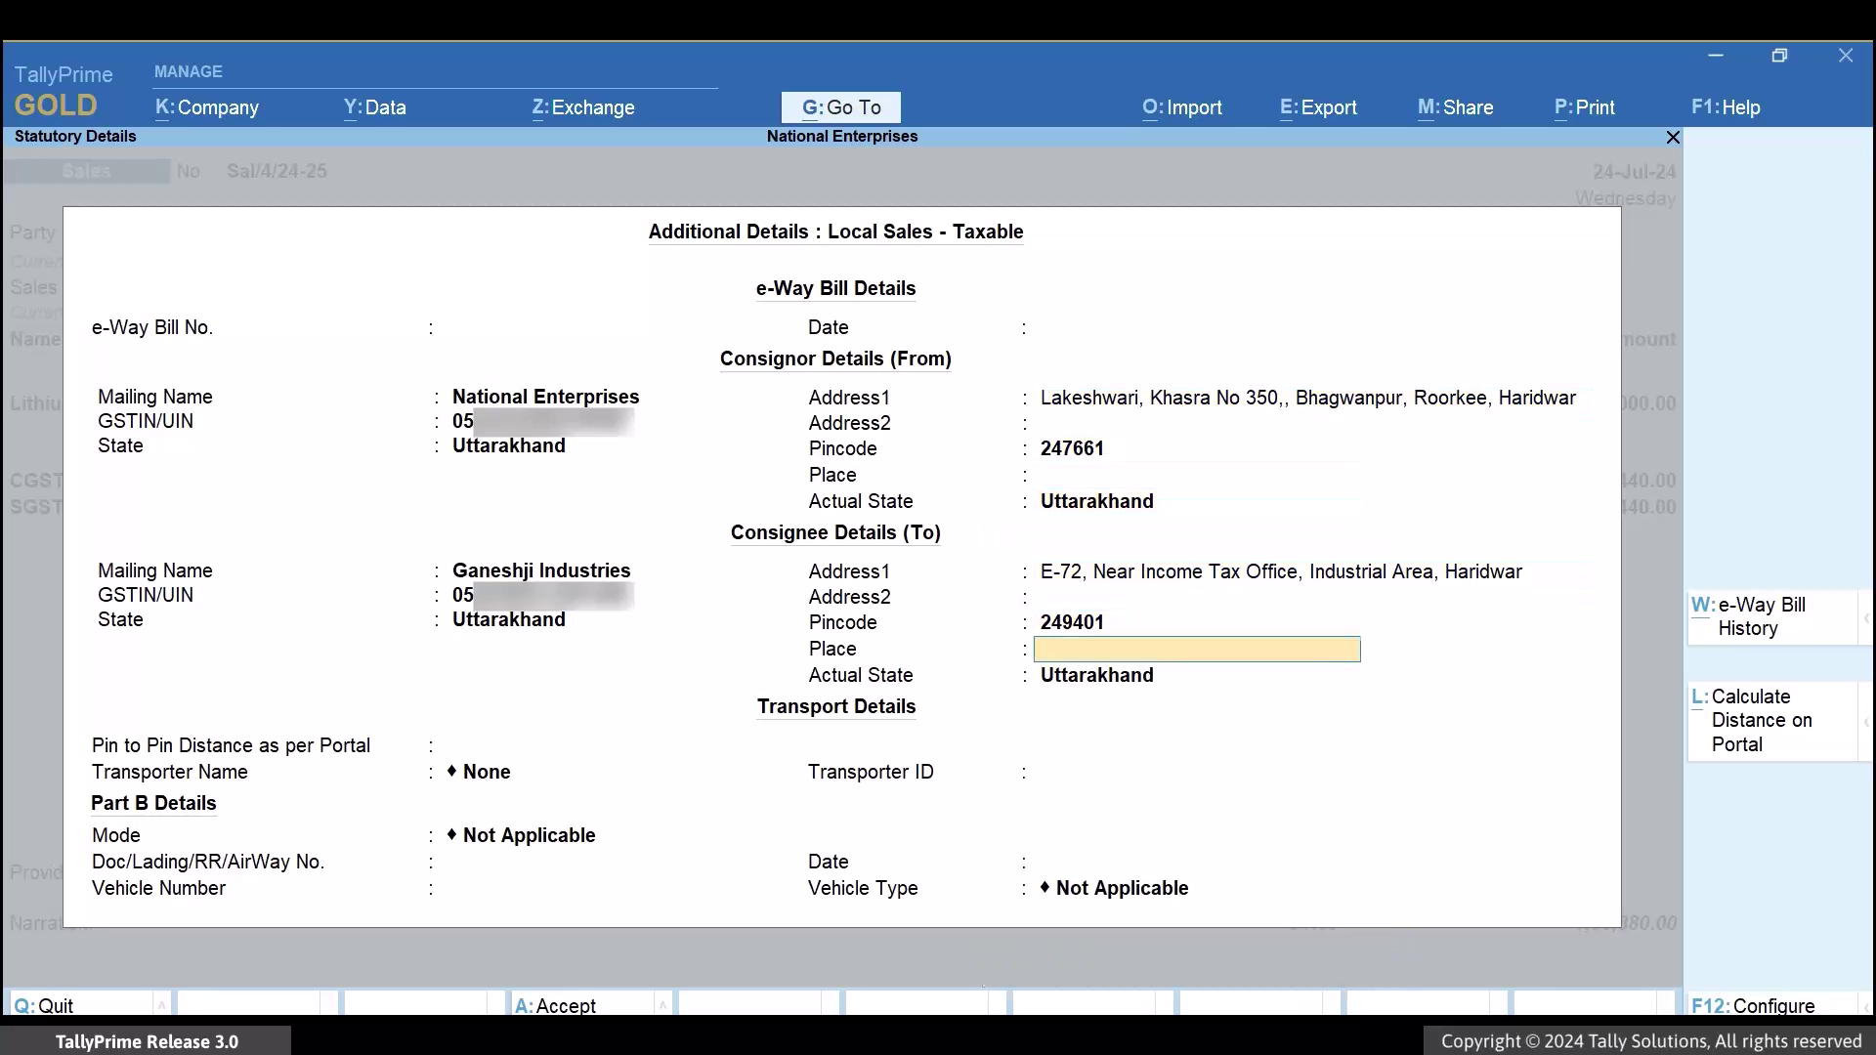
pyautogui.press('Return')
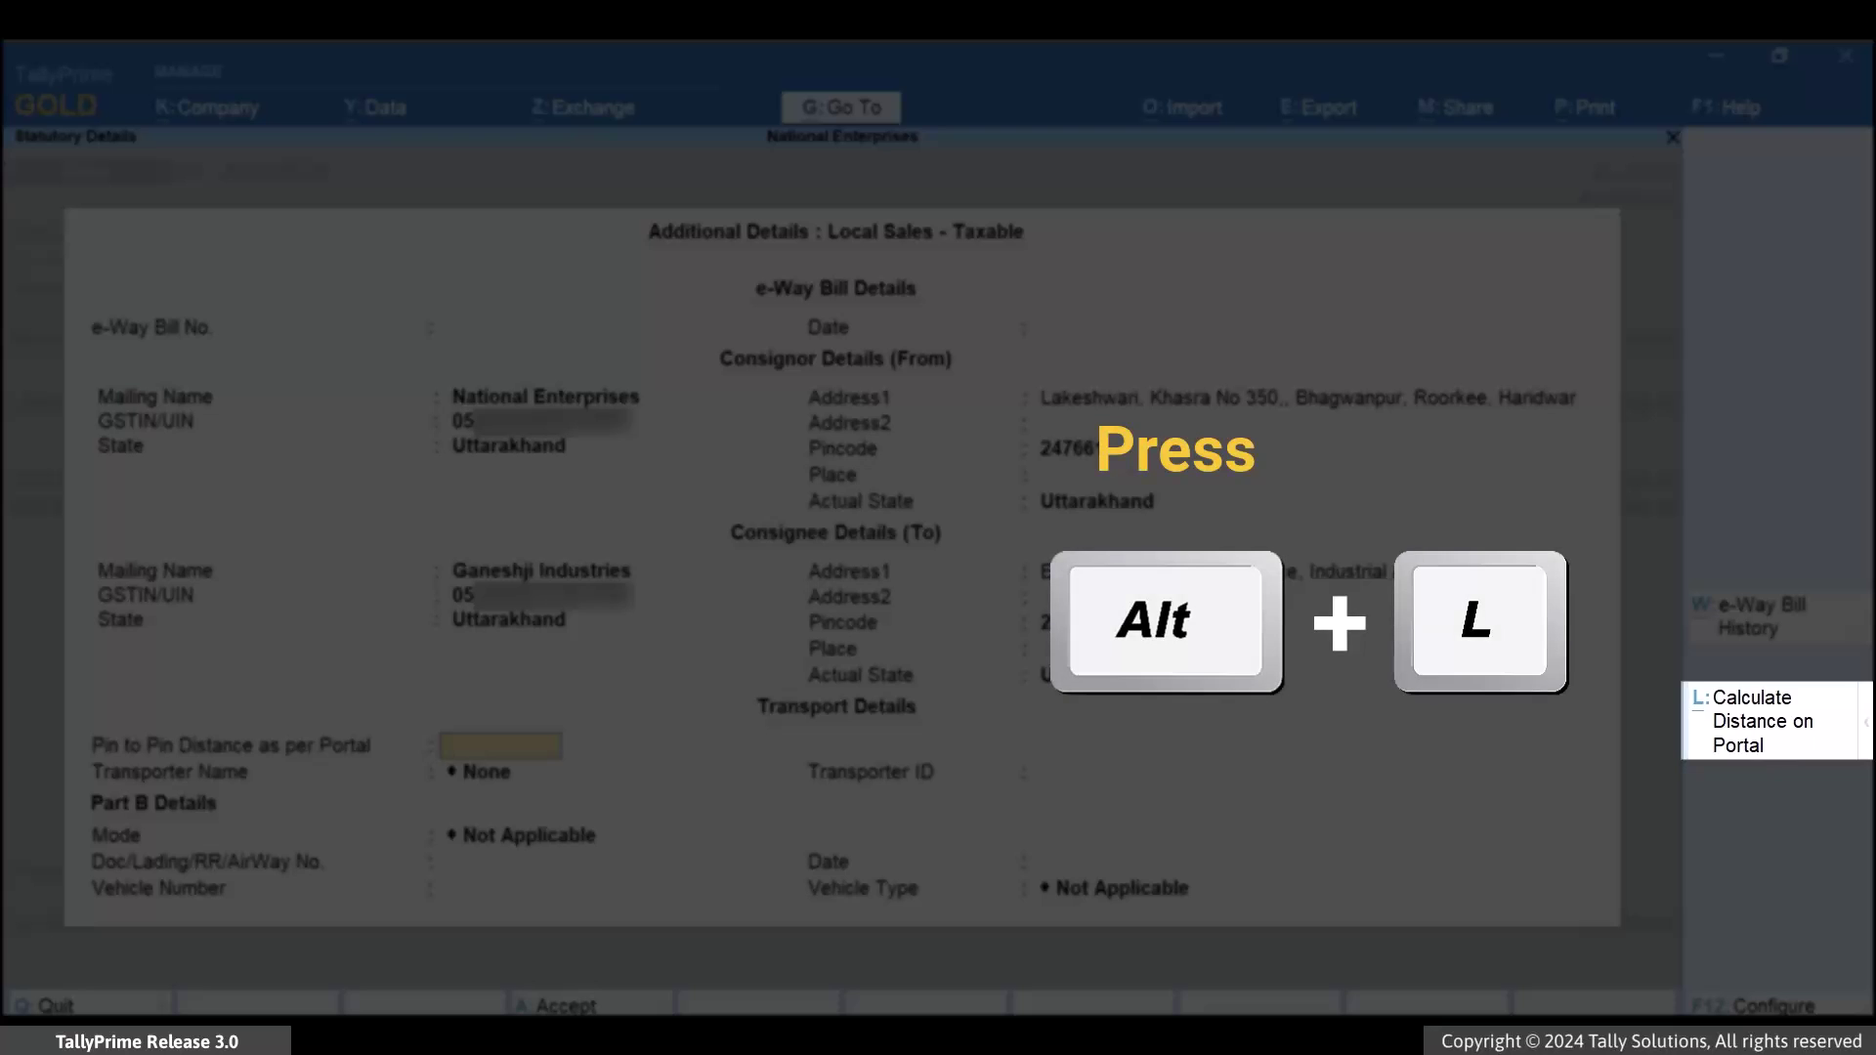
# Look up the 247661 to 249401 pincode distance on the e-Way Bill portal (40 Kms)
pyautogui.hotkey('alt', 'l')
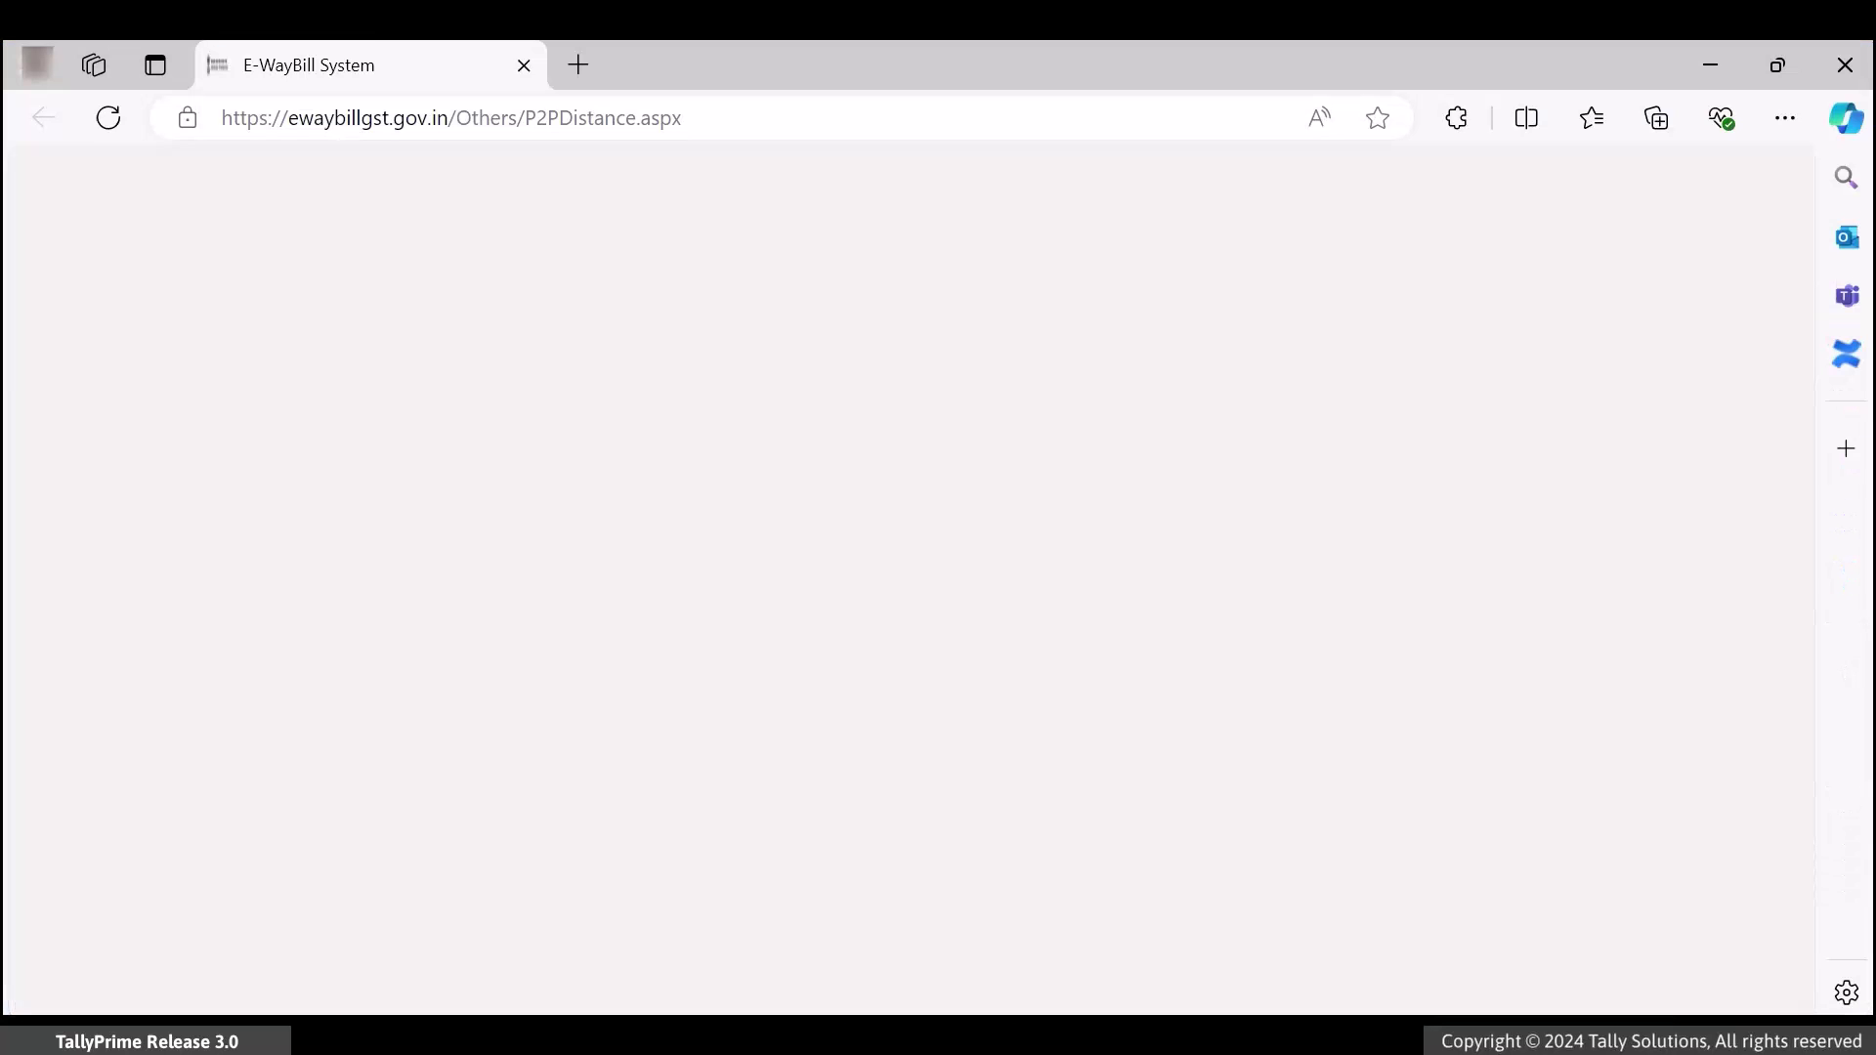
pyautogui.write('247661')
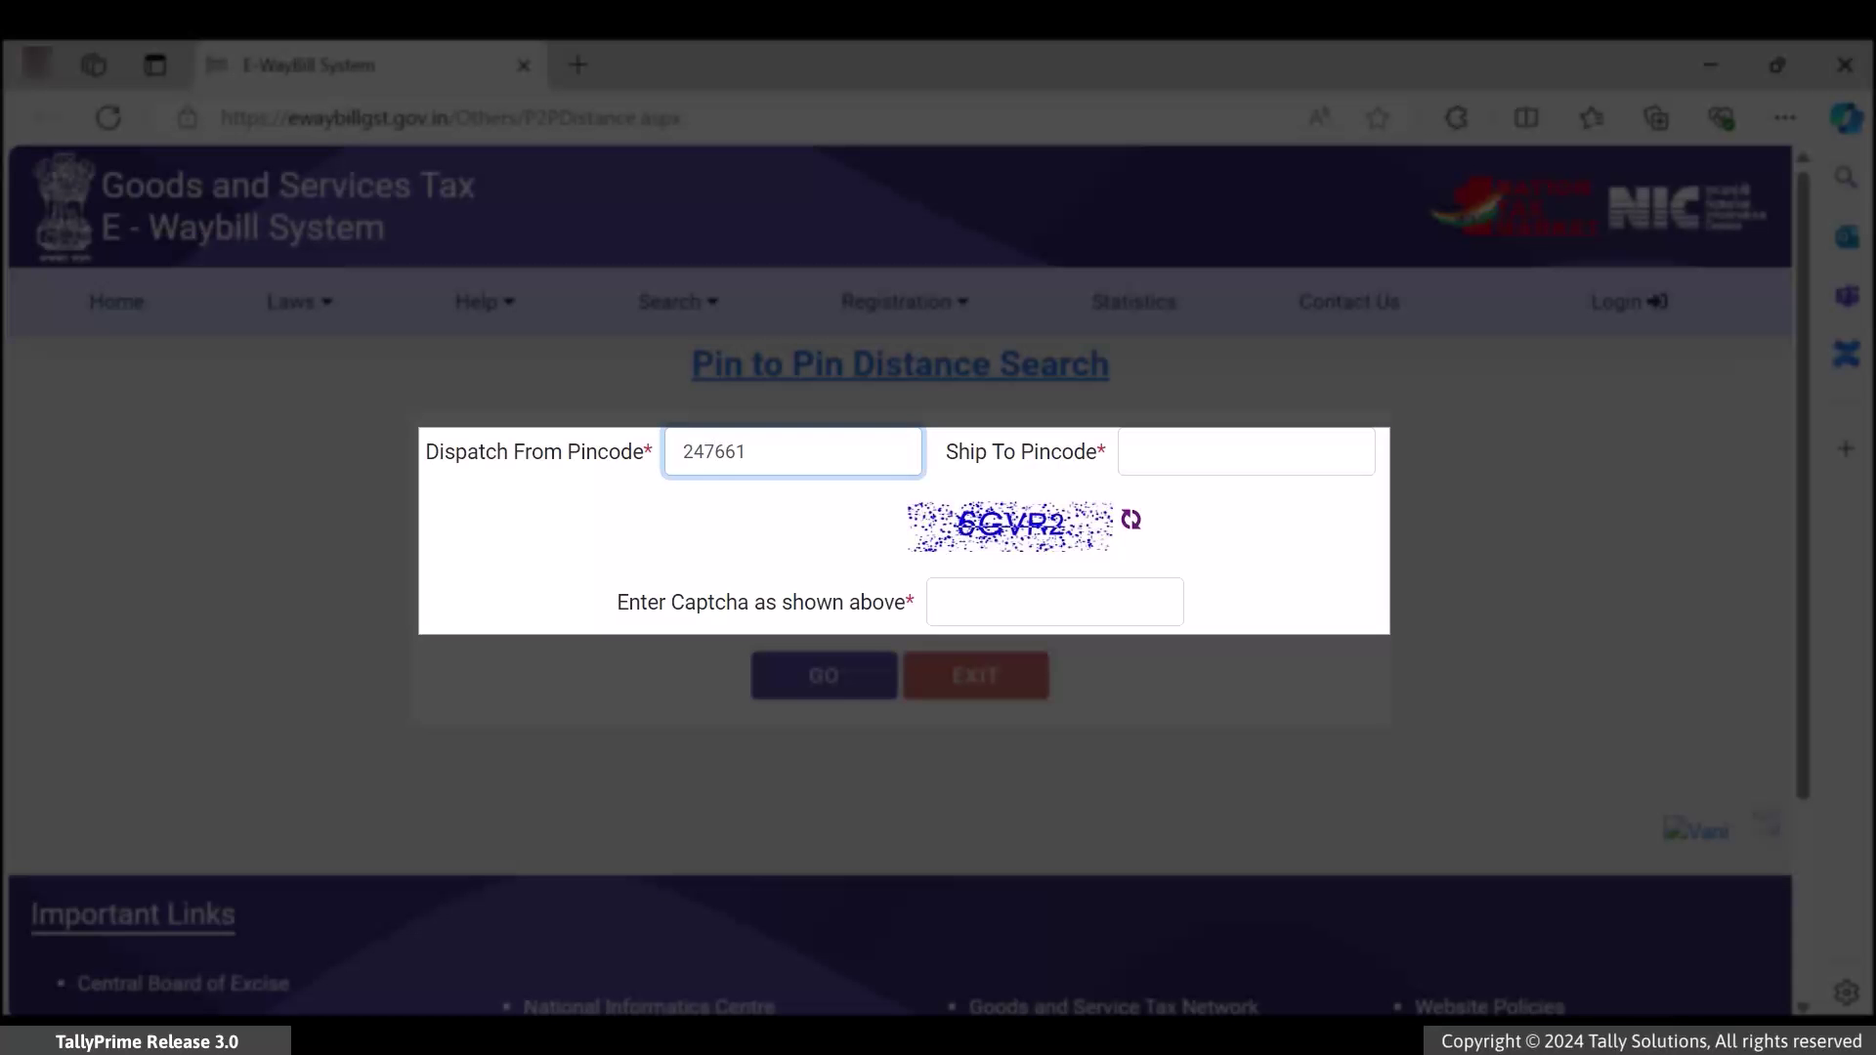
pyautogui.press('Tab')
pyautogui.write('249401')
pyautogui.press('Tab')
pyautogui.write('6G')
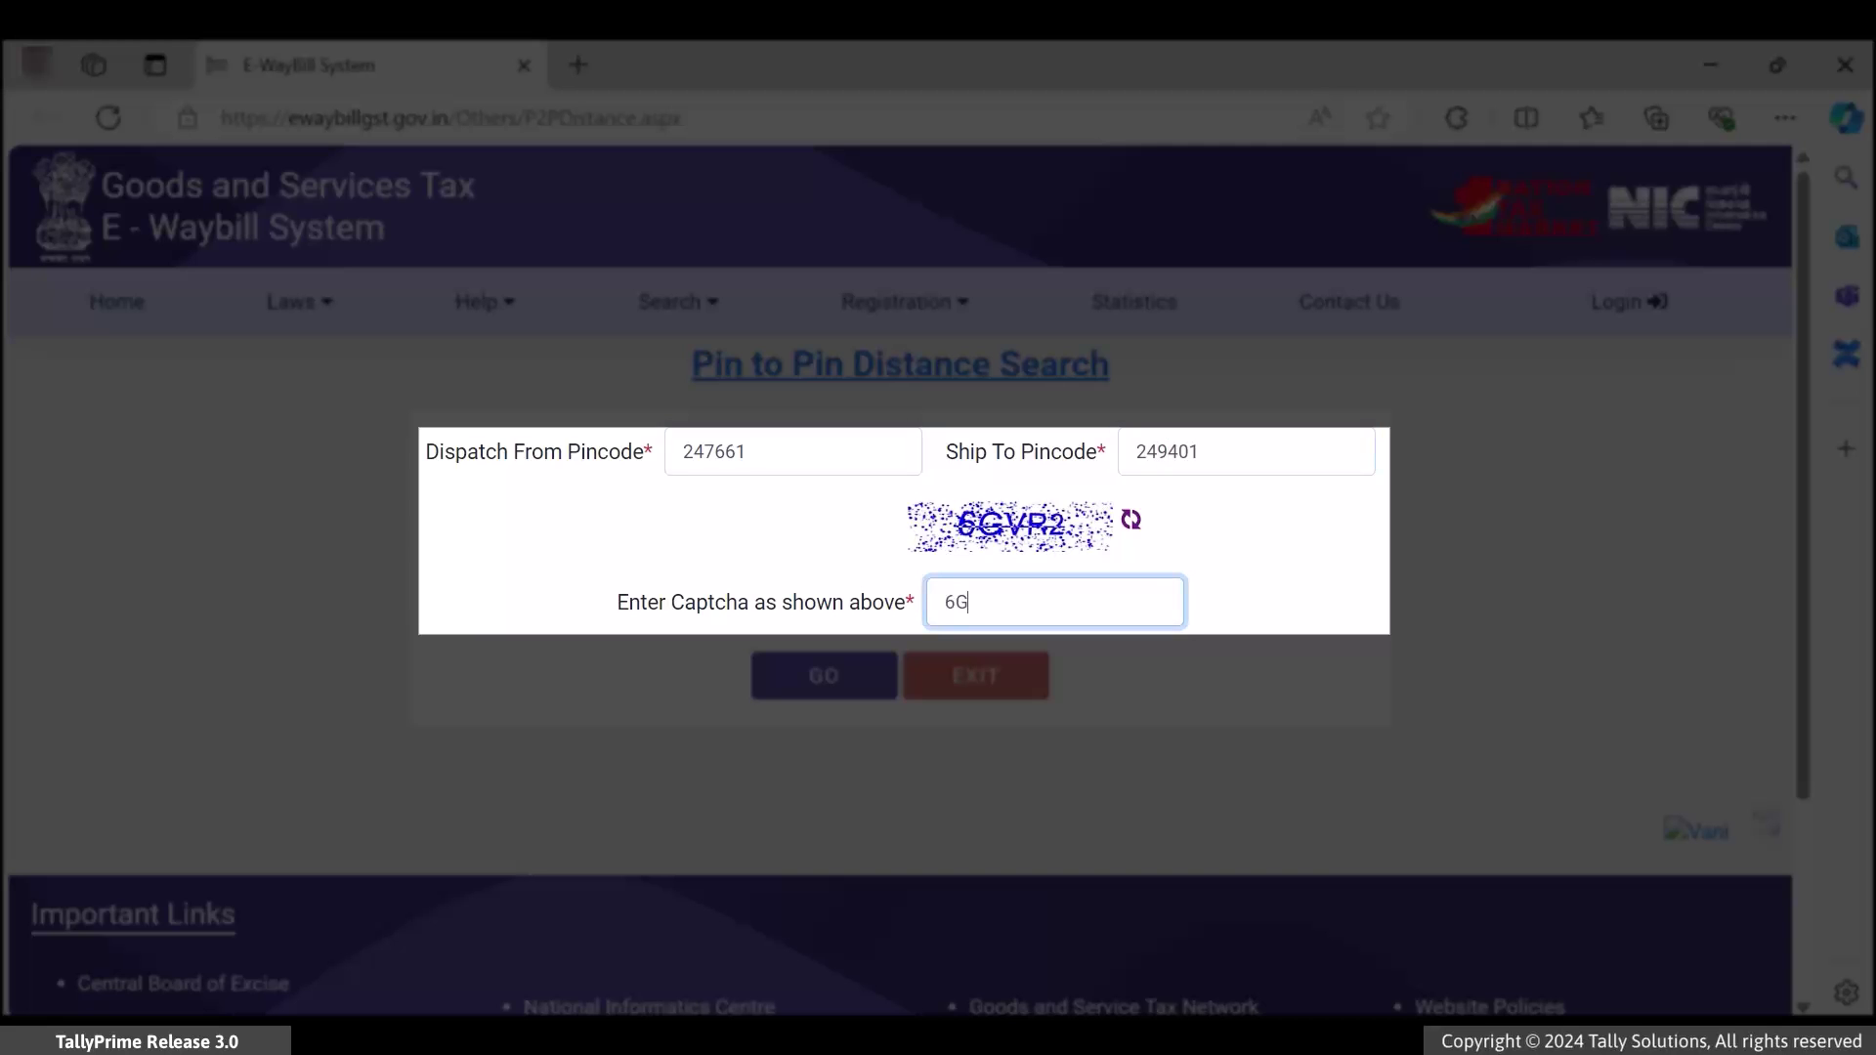
pyautogui.write('VP2')
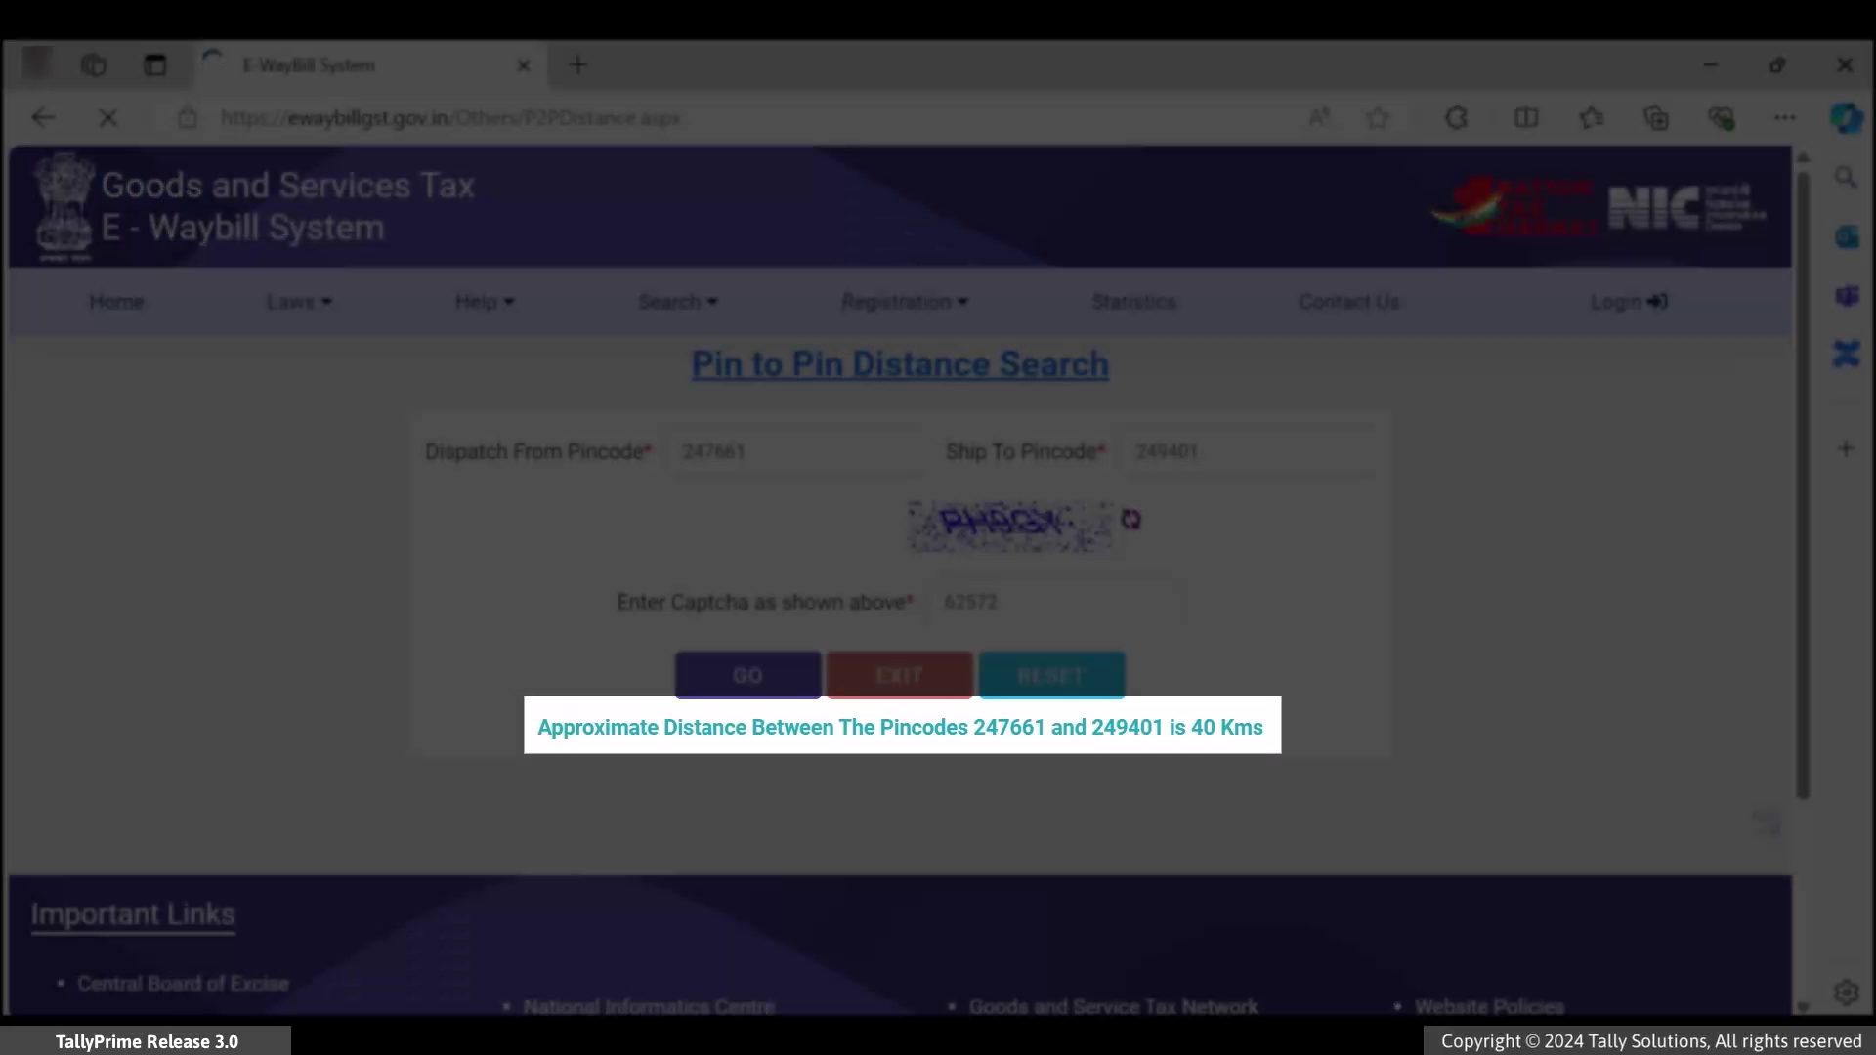
pyautogui.hotkey('alt', 'Tab')
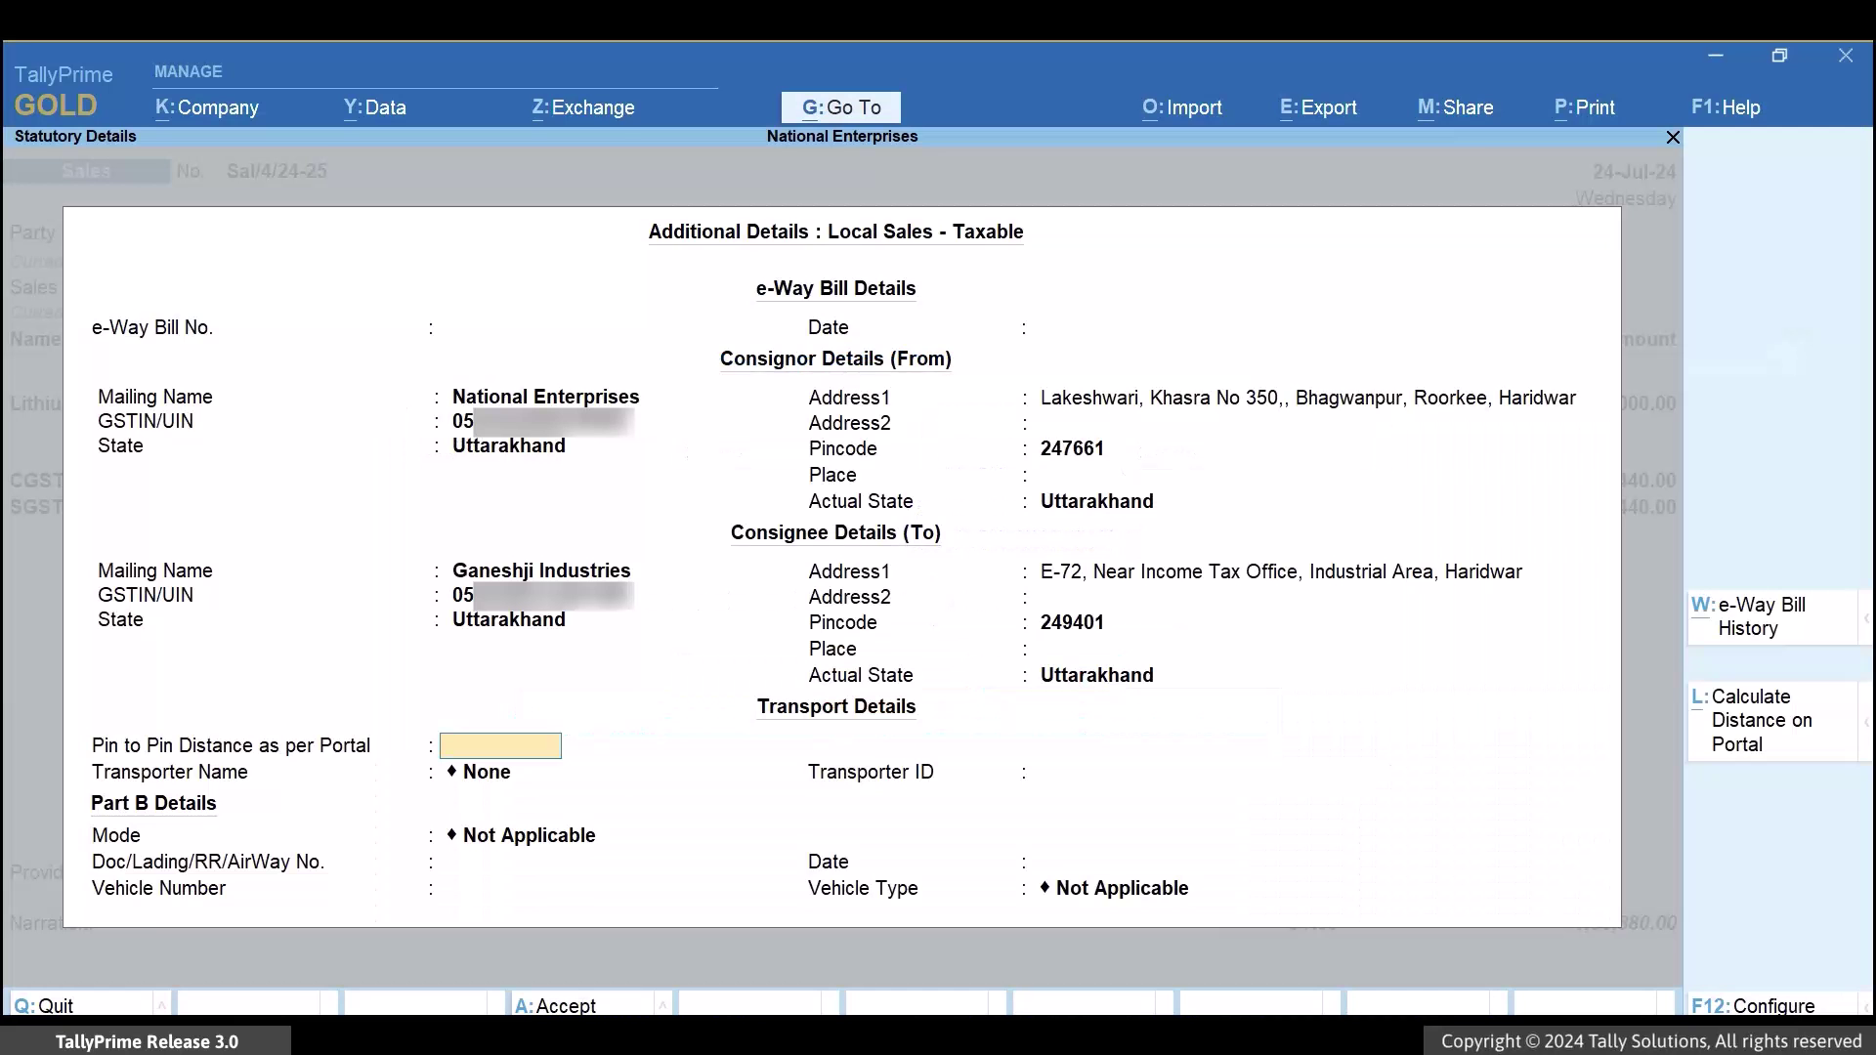
# Enter a 40 km pin-to-pin distance and add transporter LTS Roadways with its transporter ID
pyautogui.write('40')
pyautogui.press('Return')
pyautogui.press('Up')
pyautogui.press('Return')
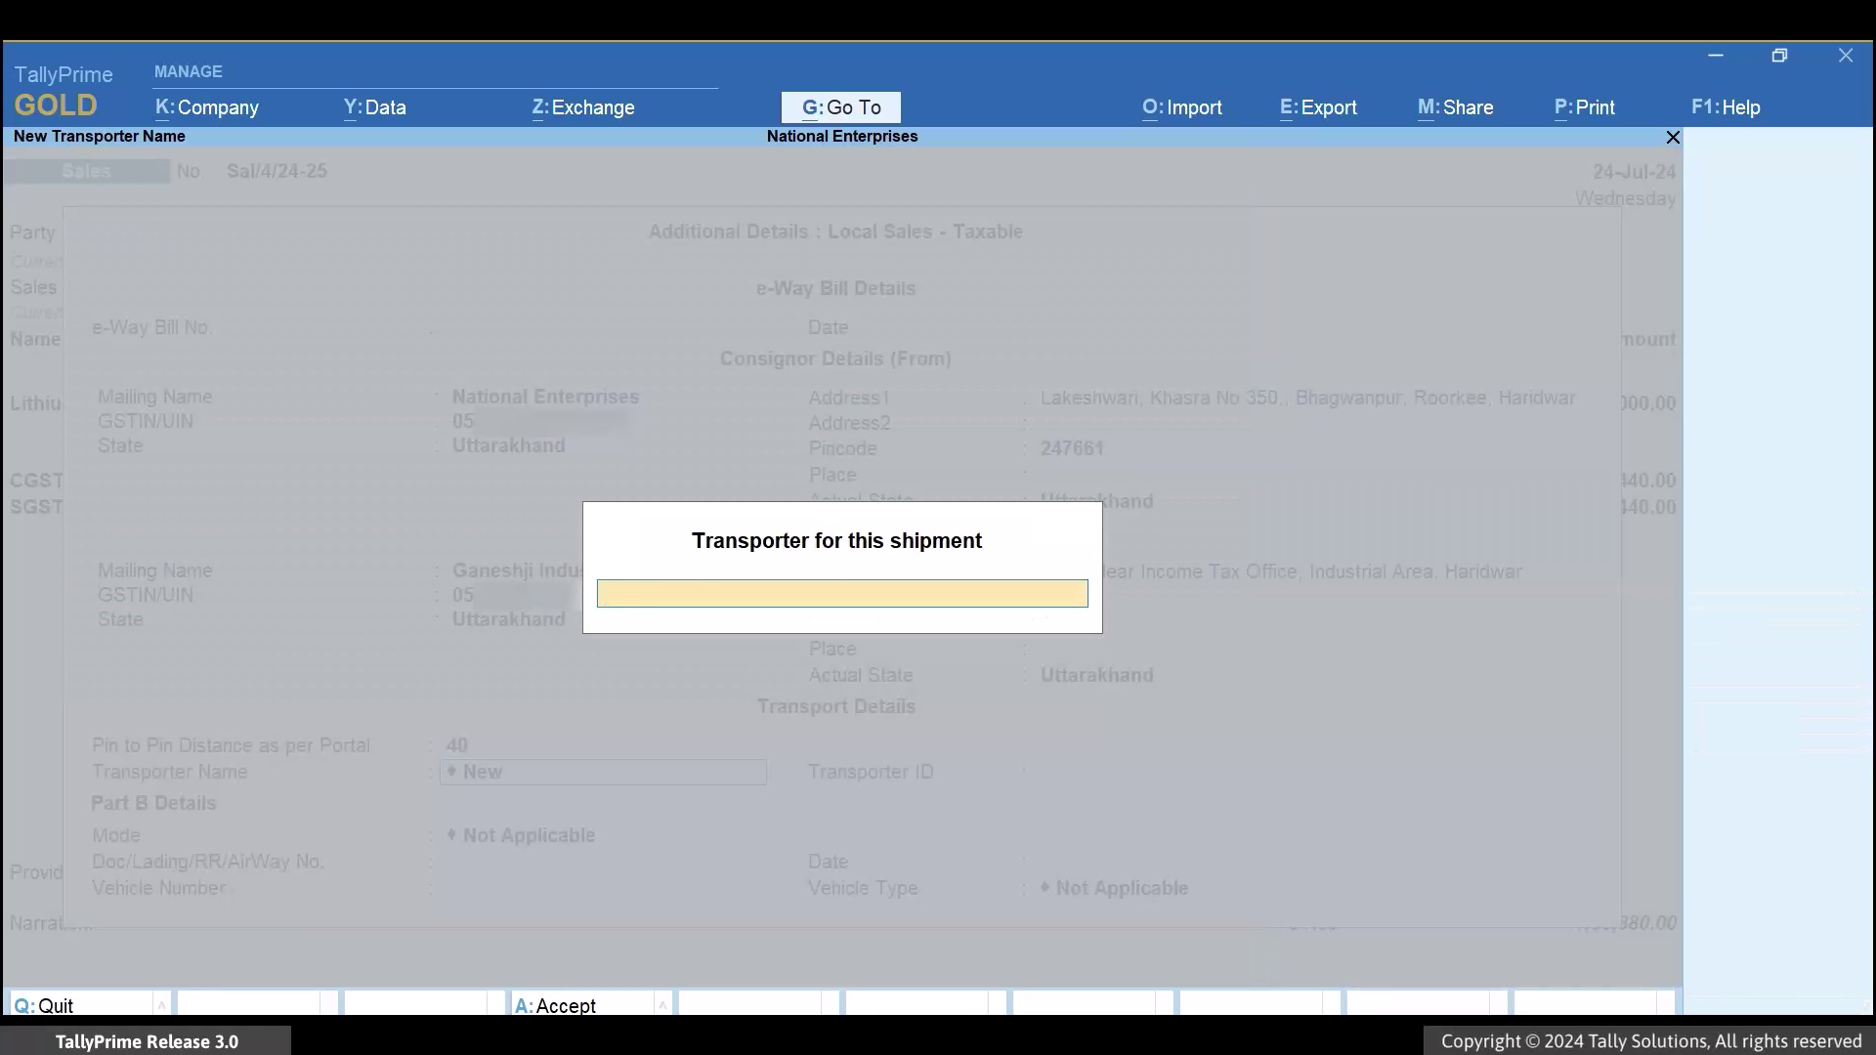
pyautogui.write('LTS Roadways')
pyautogui.press('Return')
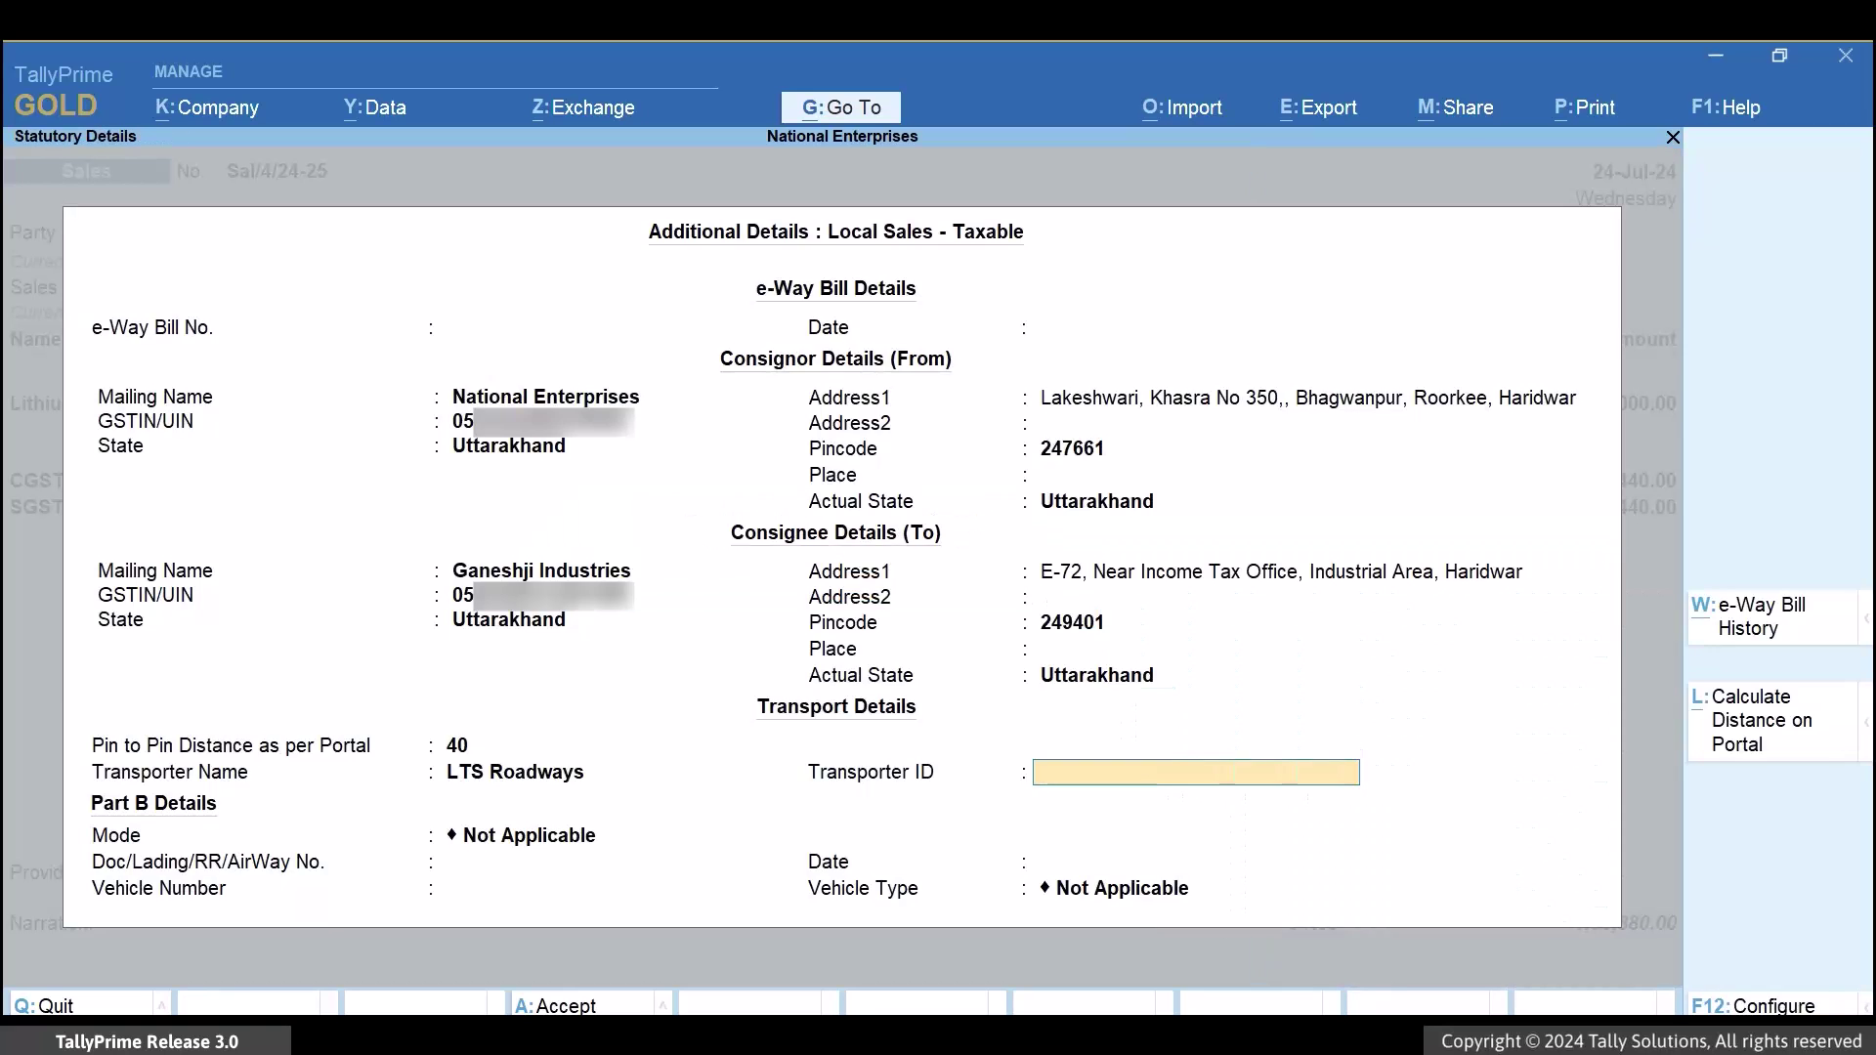
pyautogui.write('05')
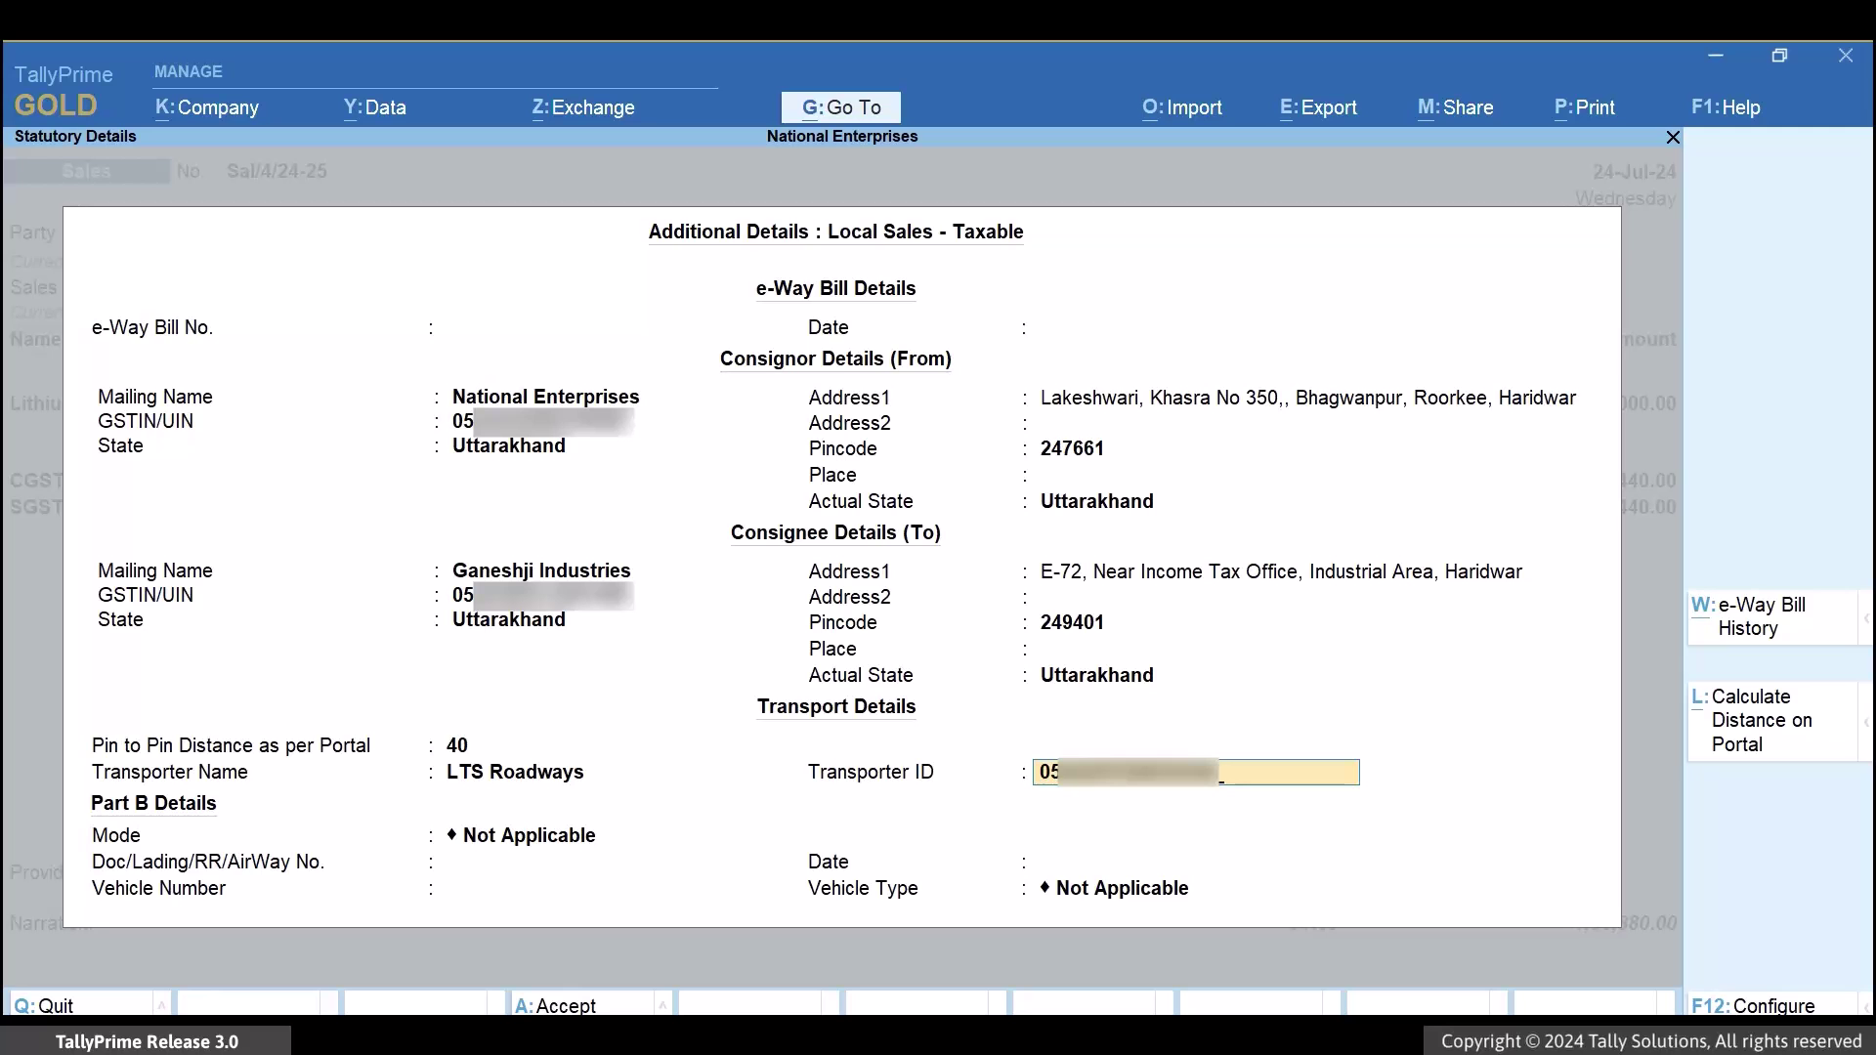
pyautogui.press('Return')
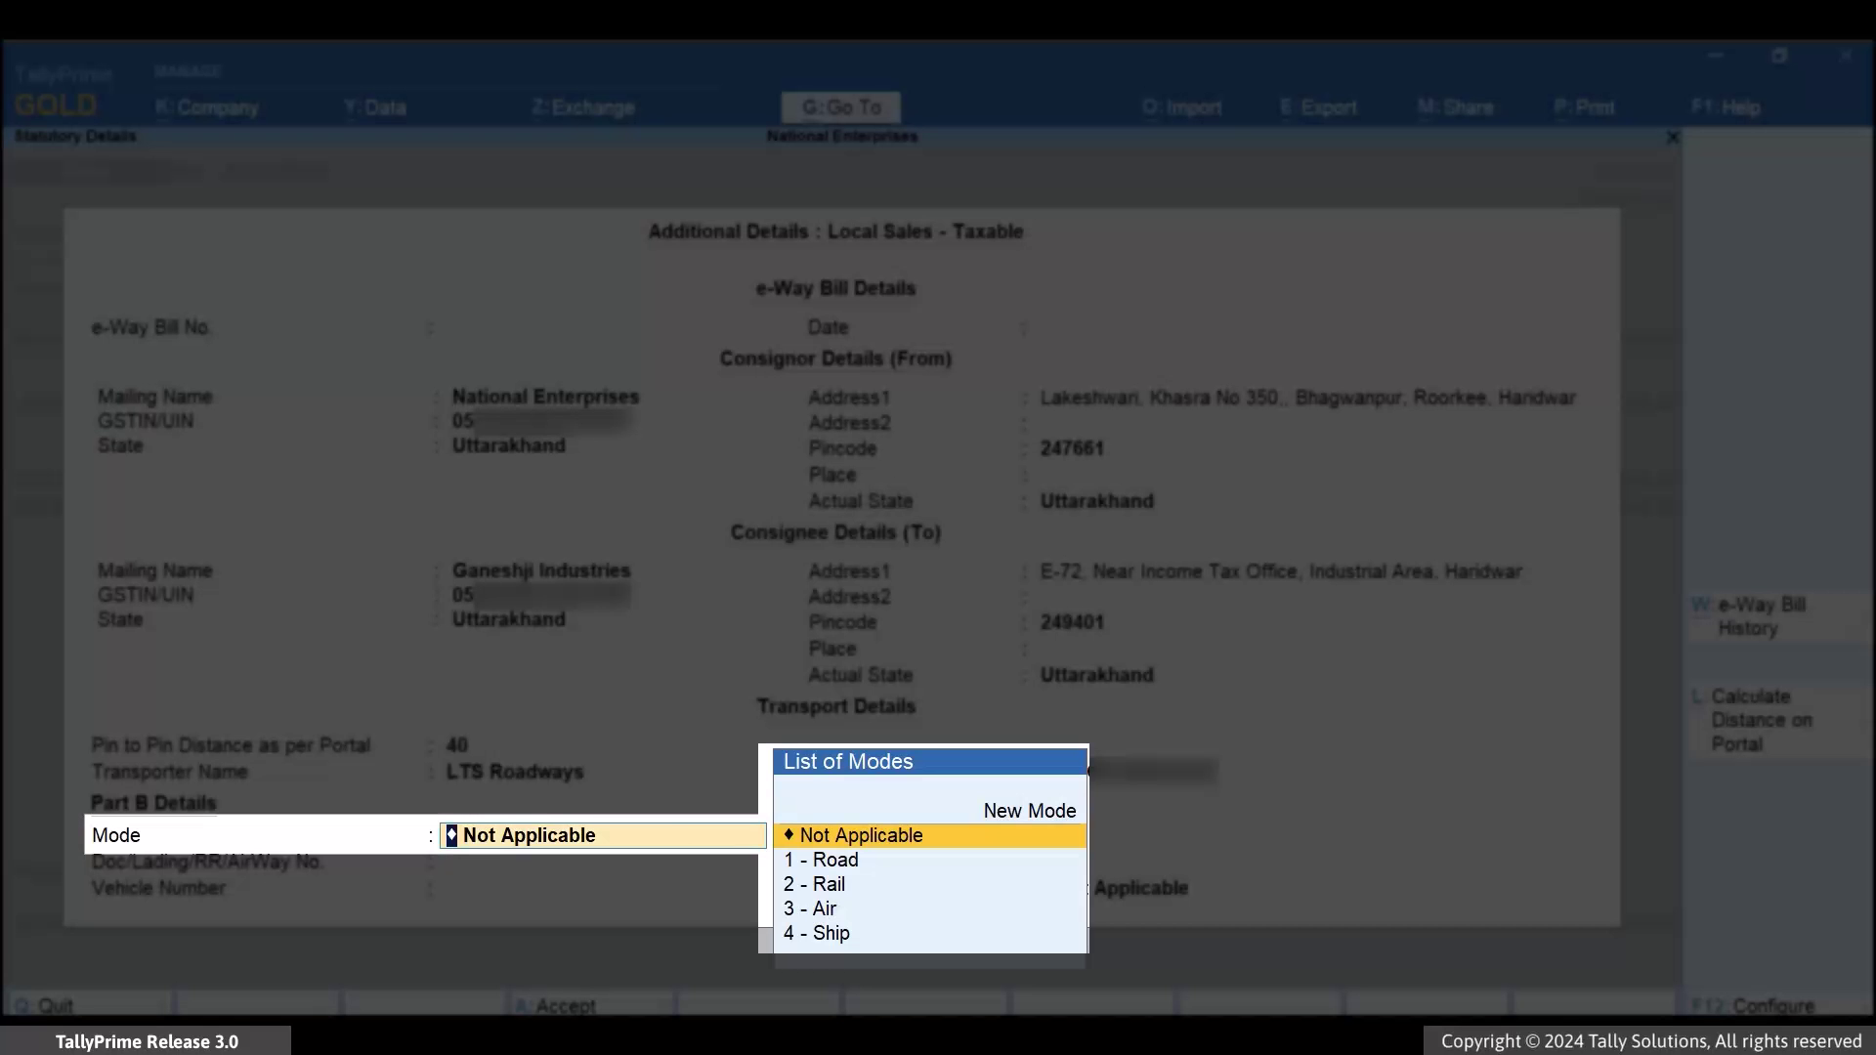
pyautogui.press('Down')
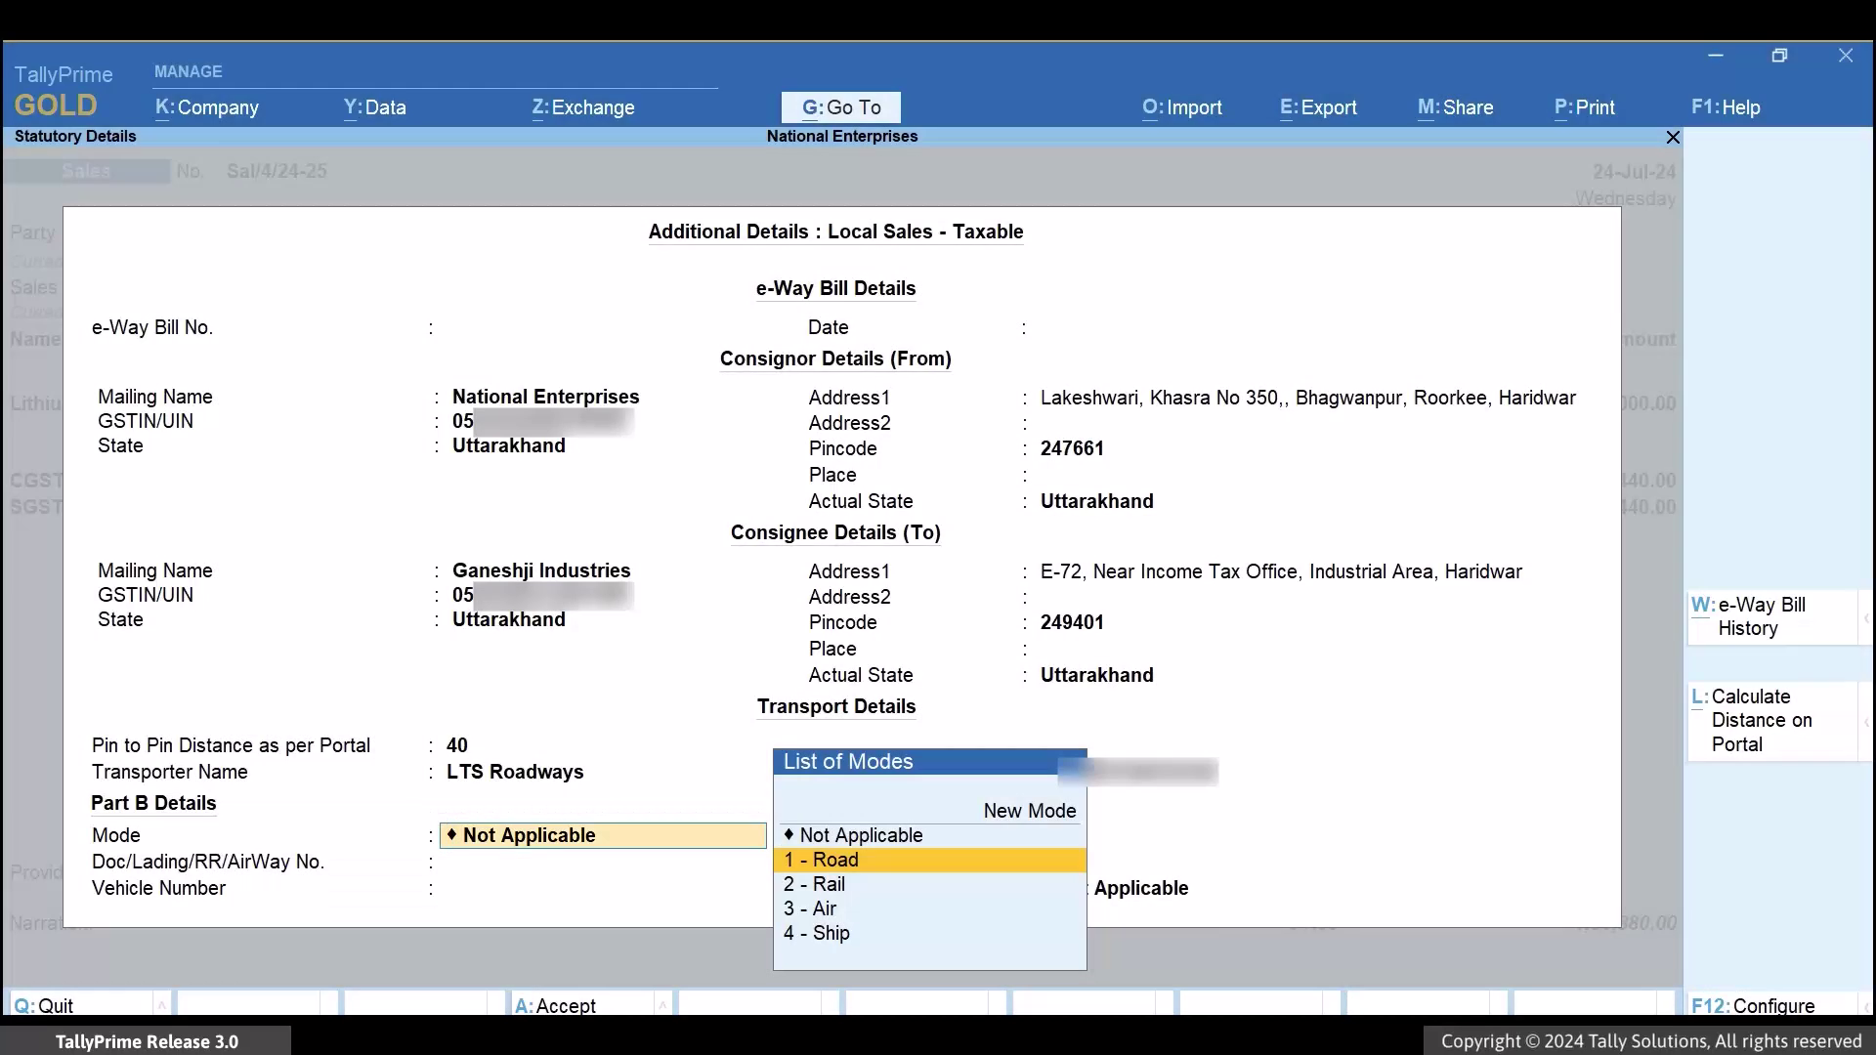
pyautogui.press('Return')
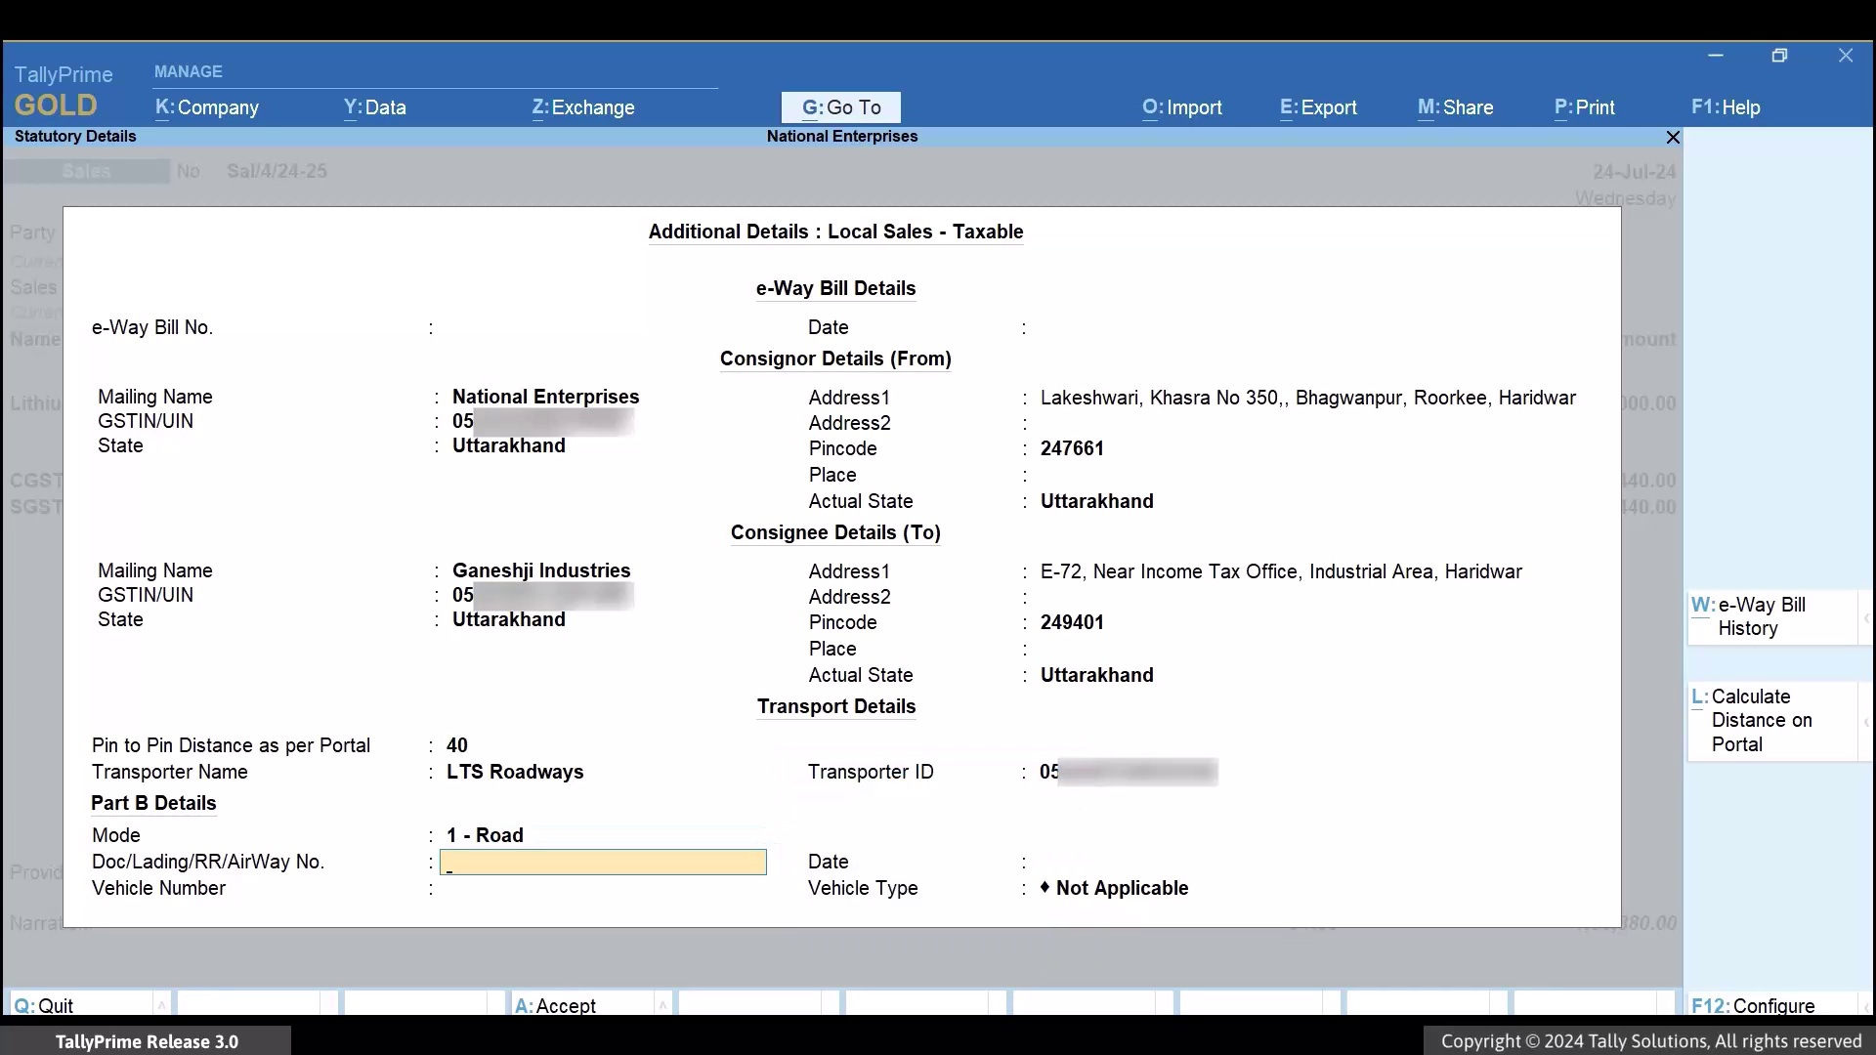
pyautogui.write('52')
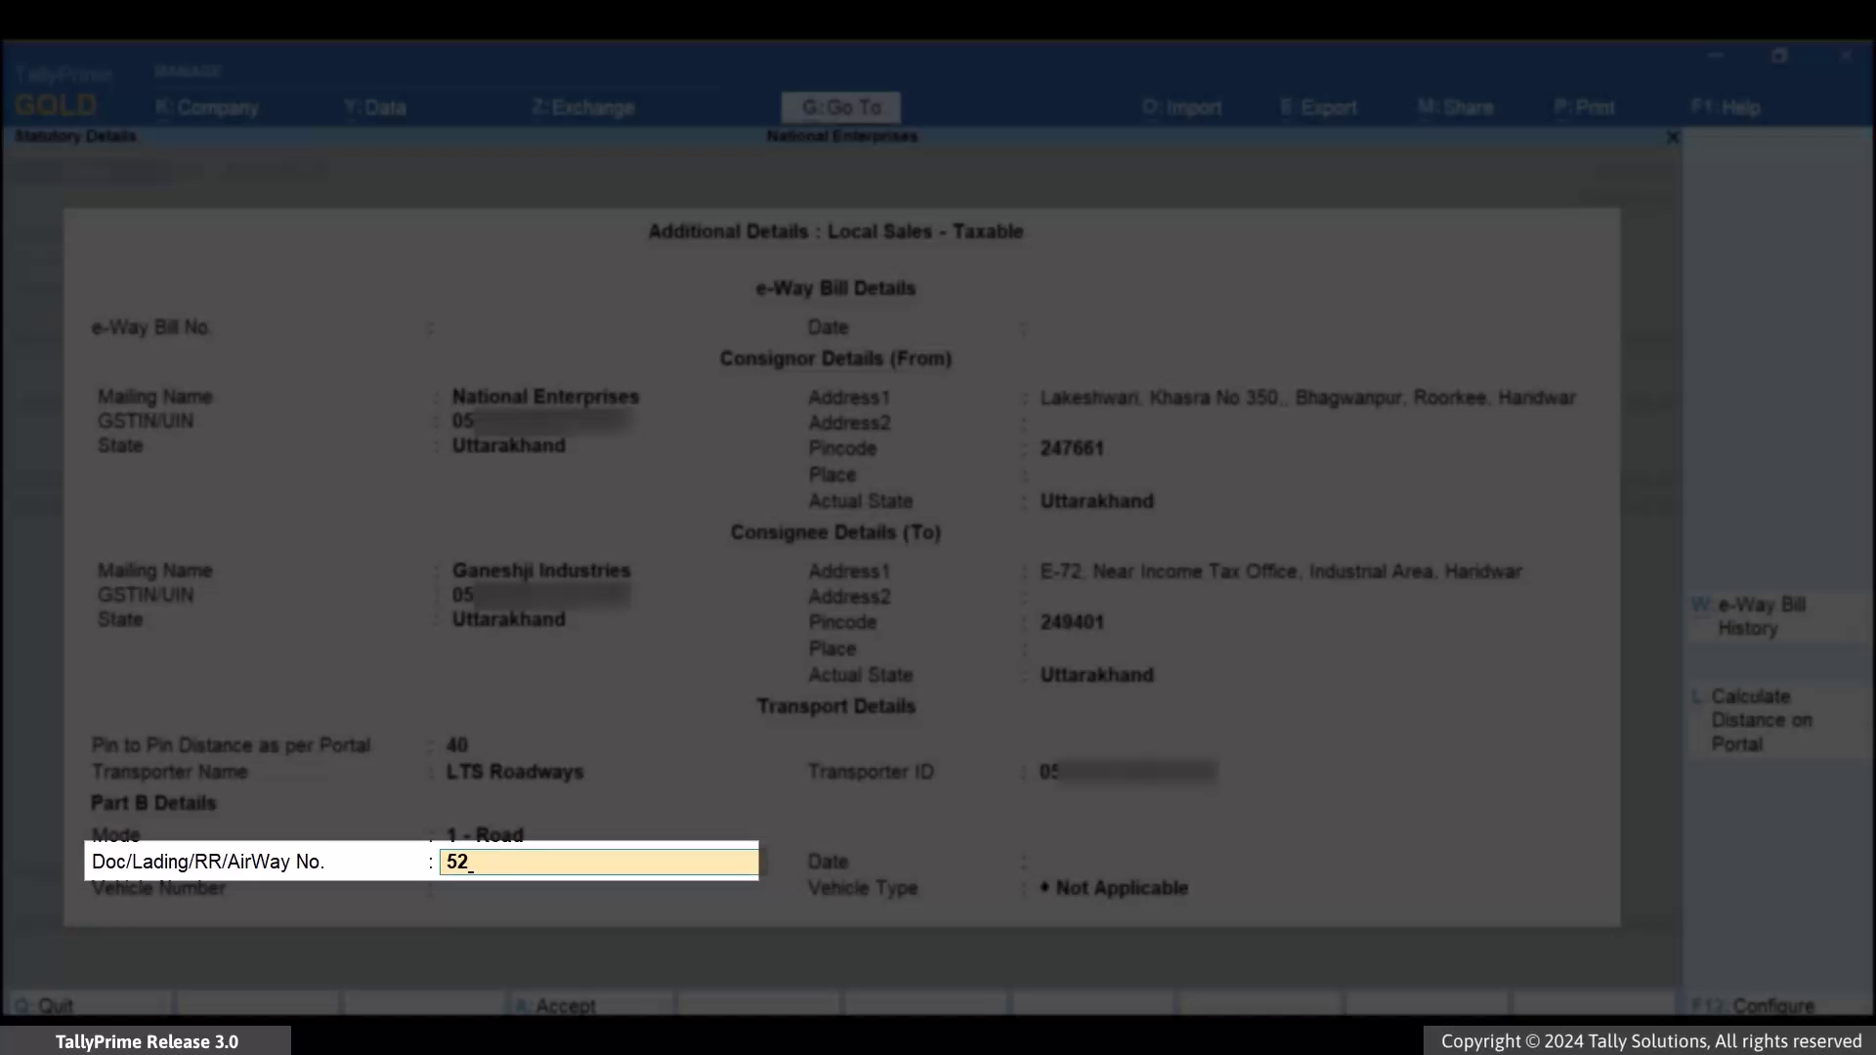
pyautogui.write('0/24-25')
pyautogui.press('Return')
pyautogui.press('Return')
pyautogui.write('UK04AM191')
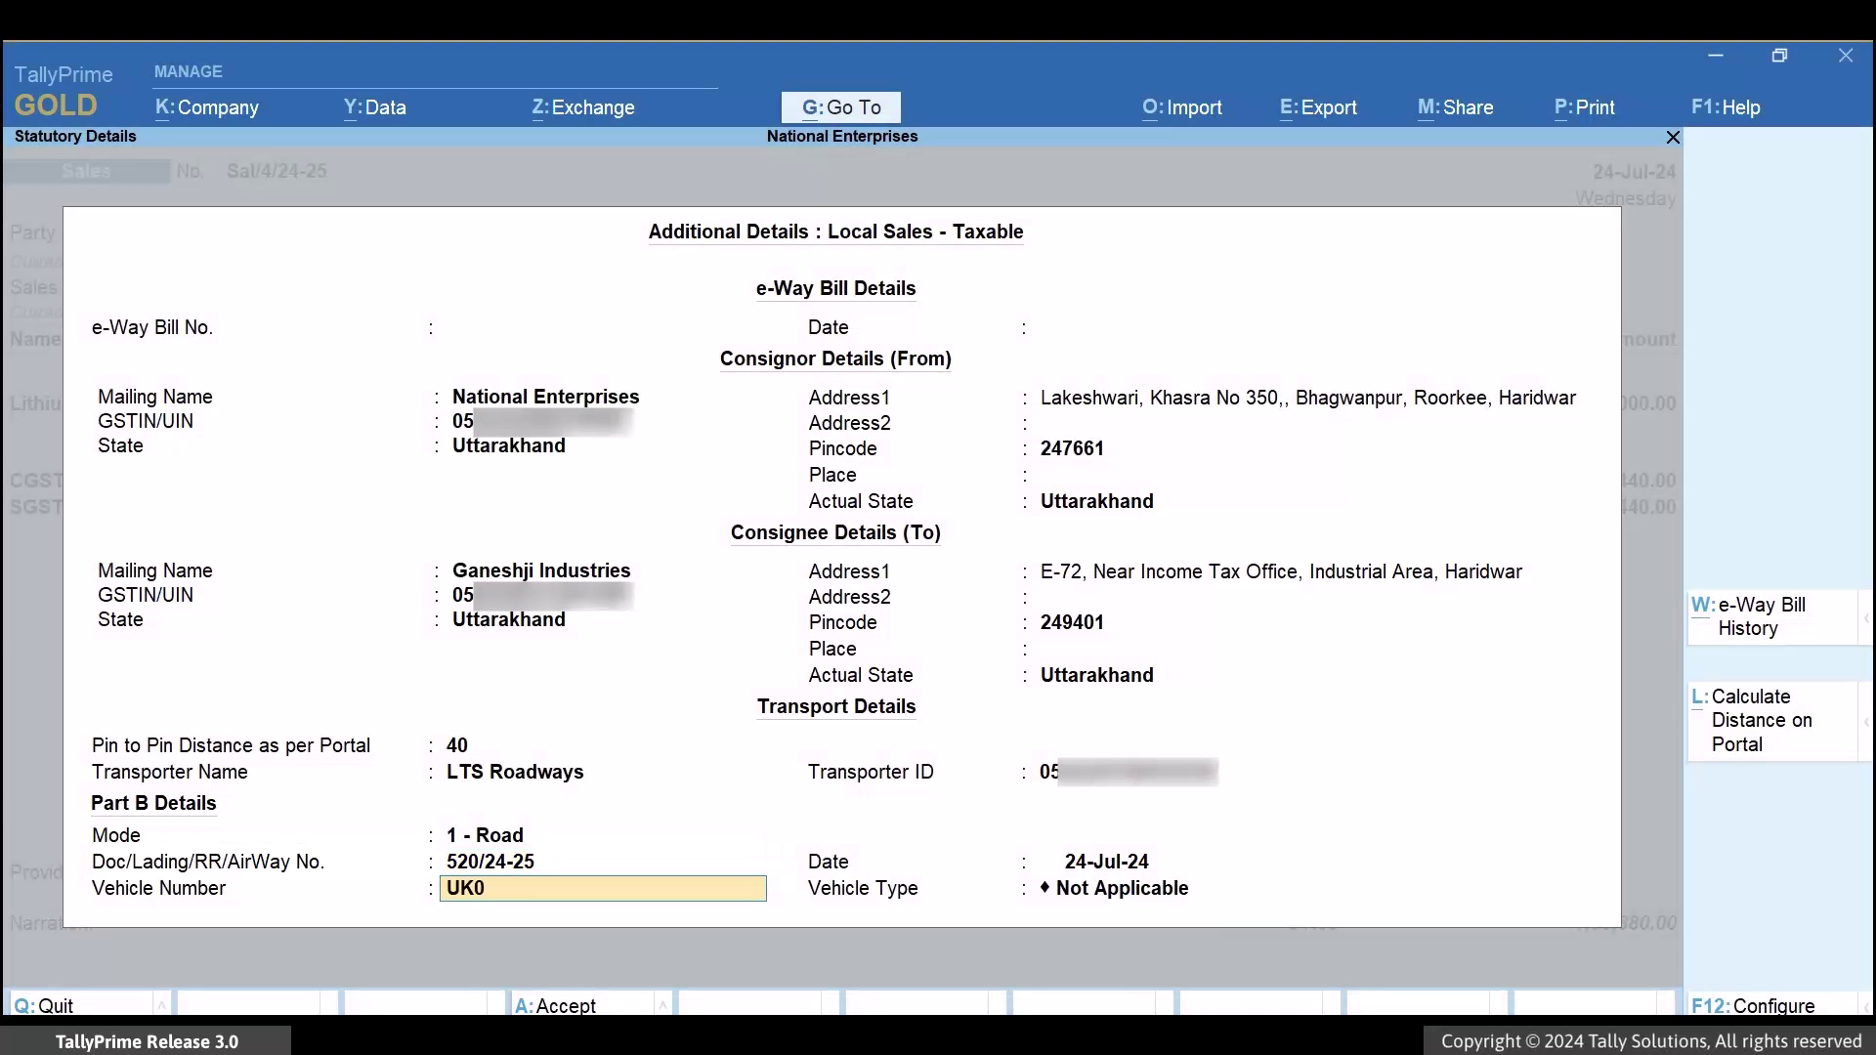
pyautogui.write('6')
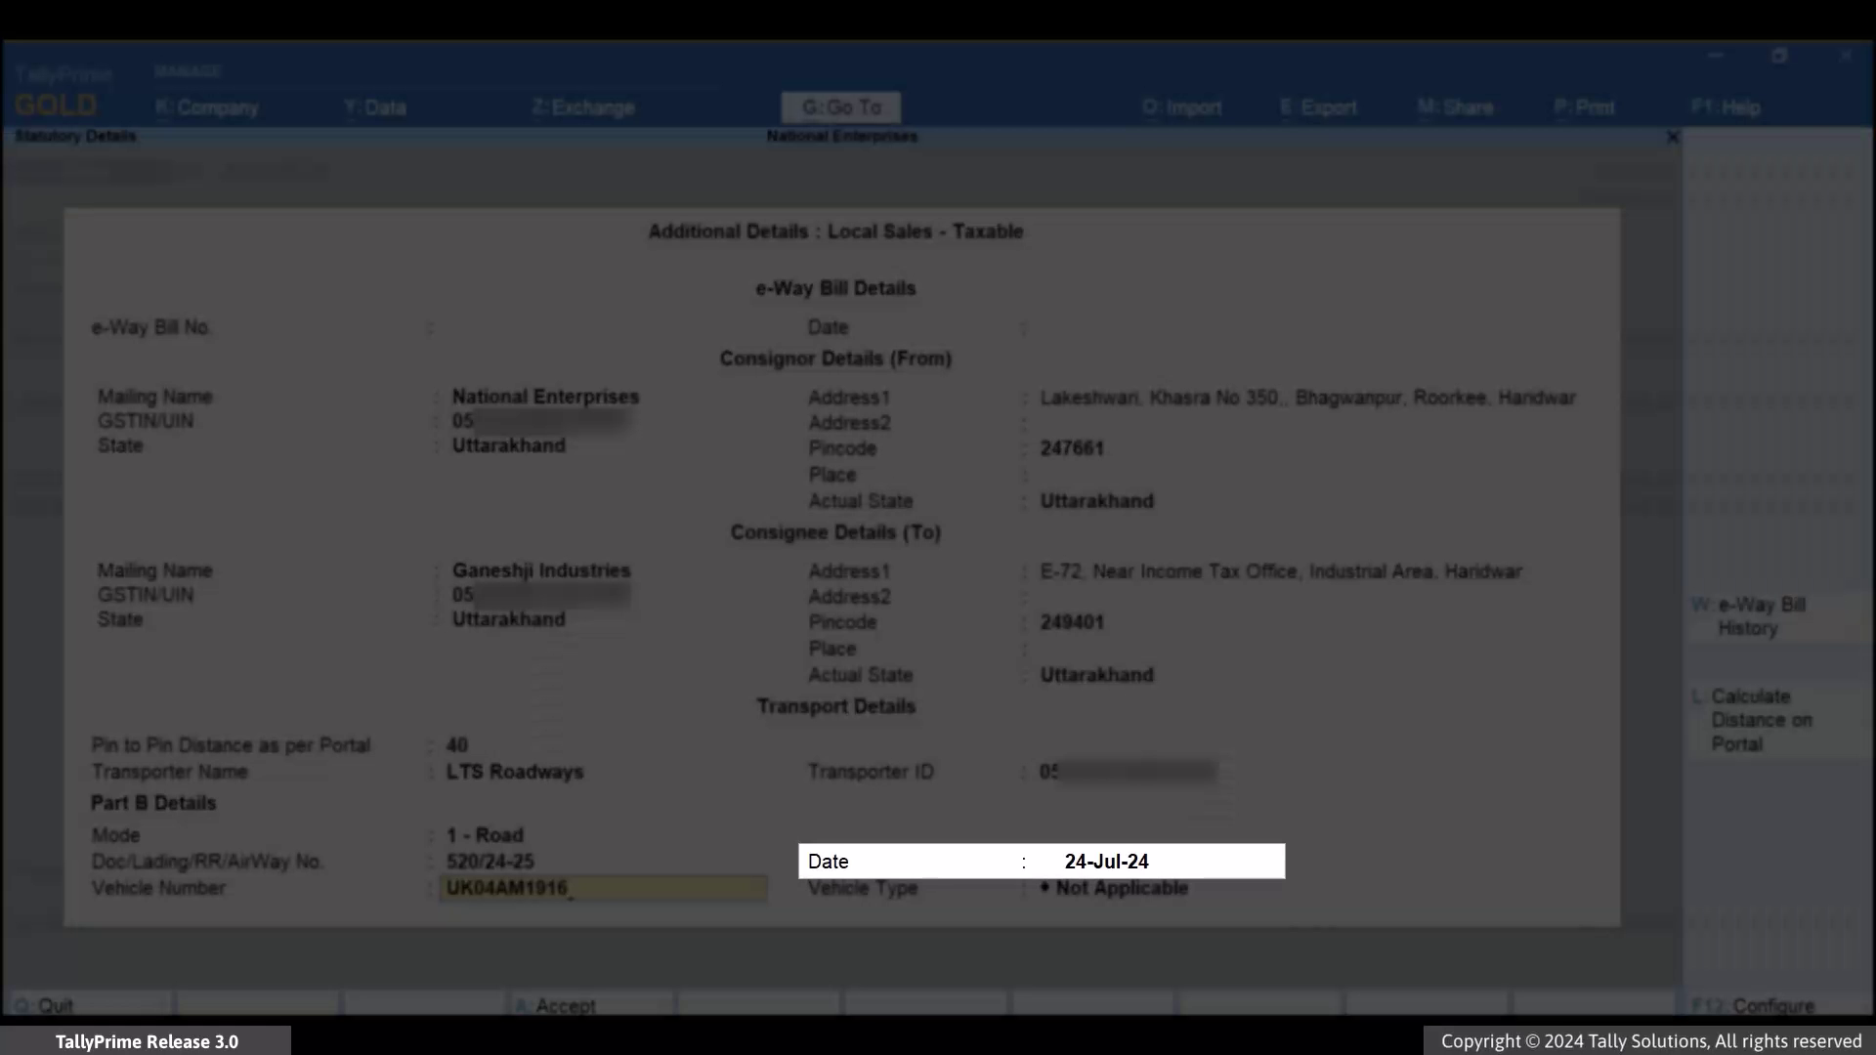
pyautogui.press('Return')
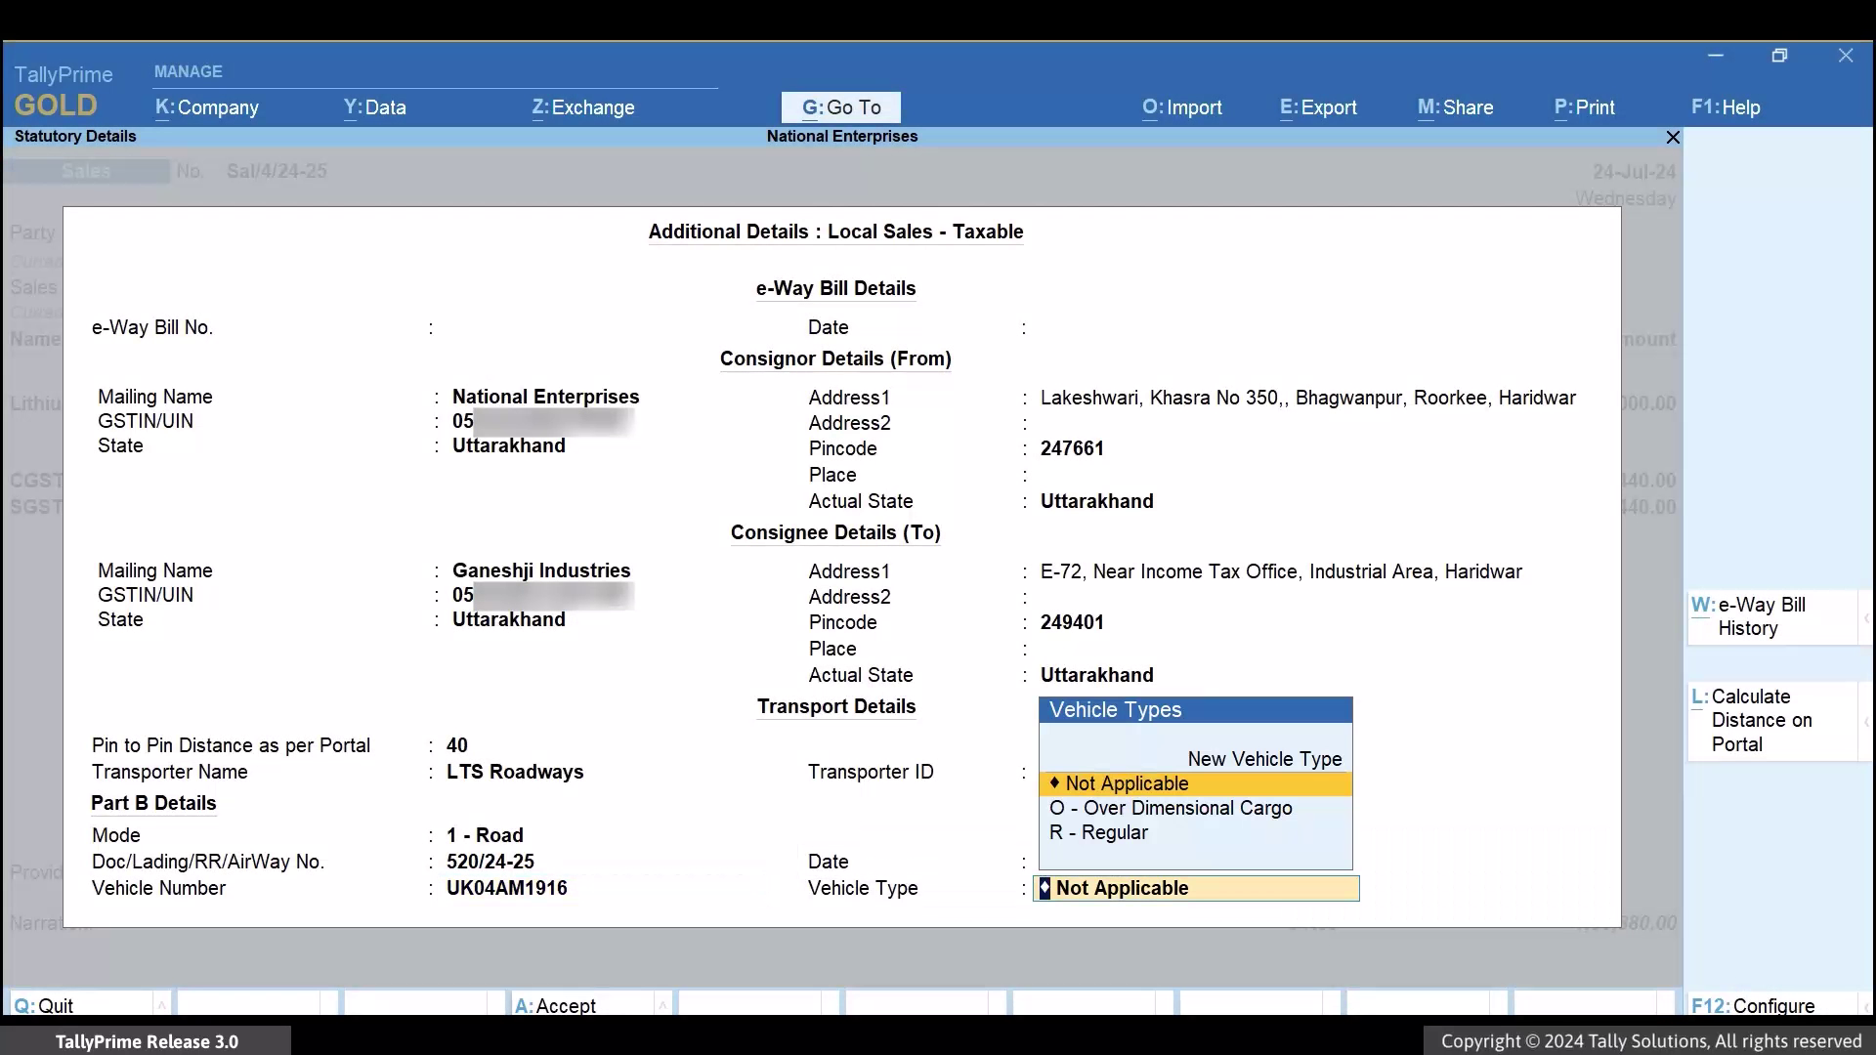
pyautogui.press('Down')
pyautogui.press('Down')
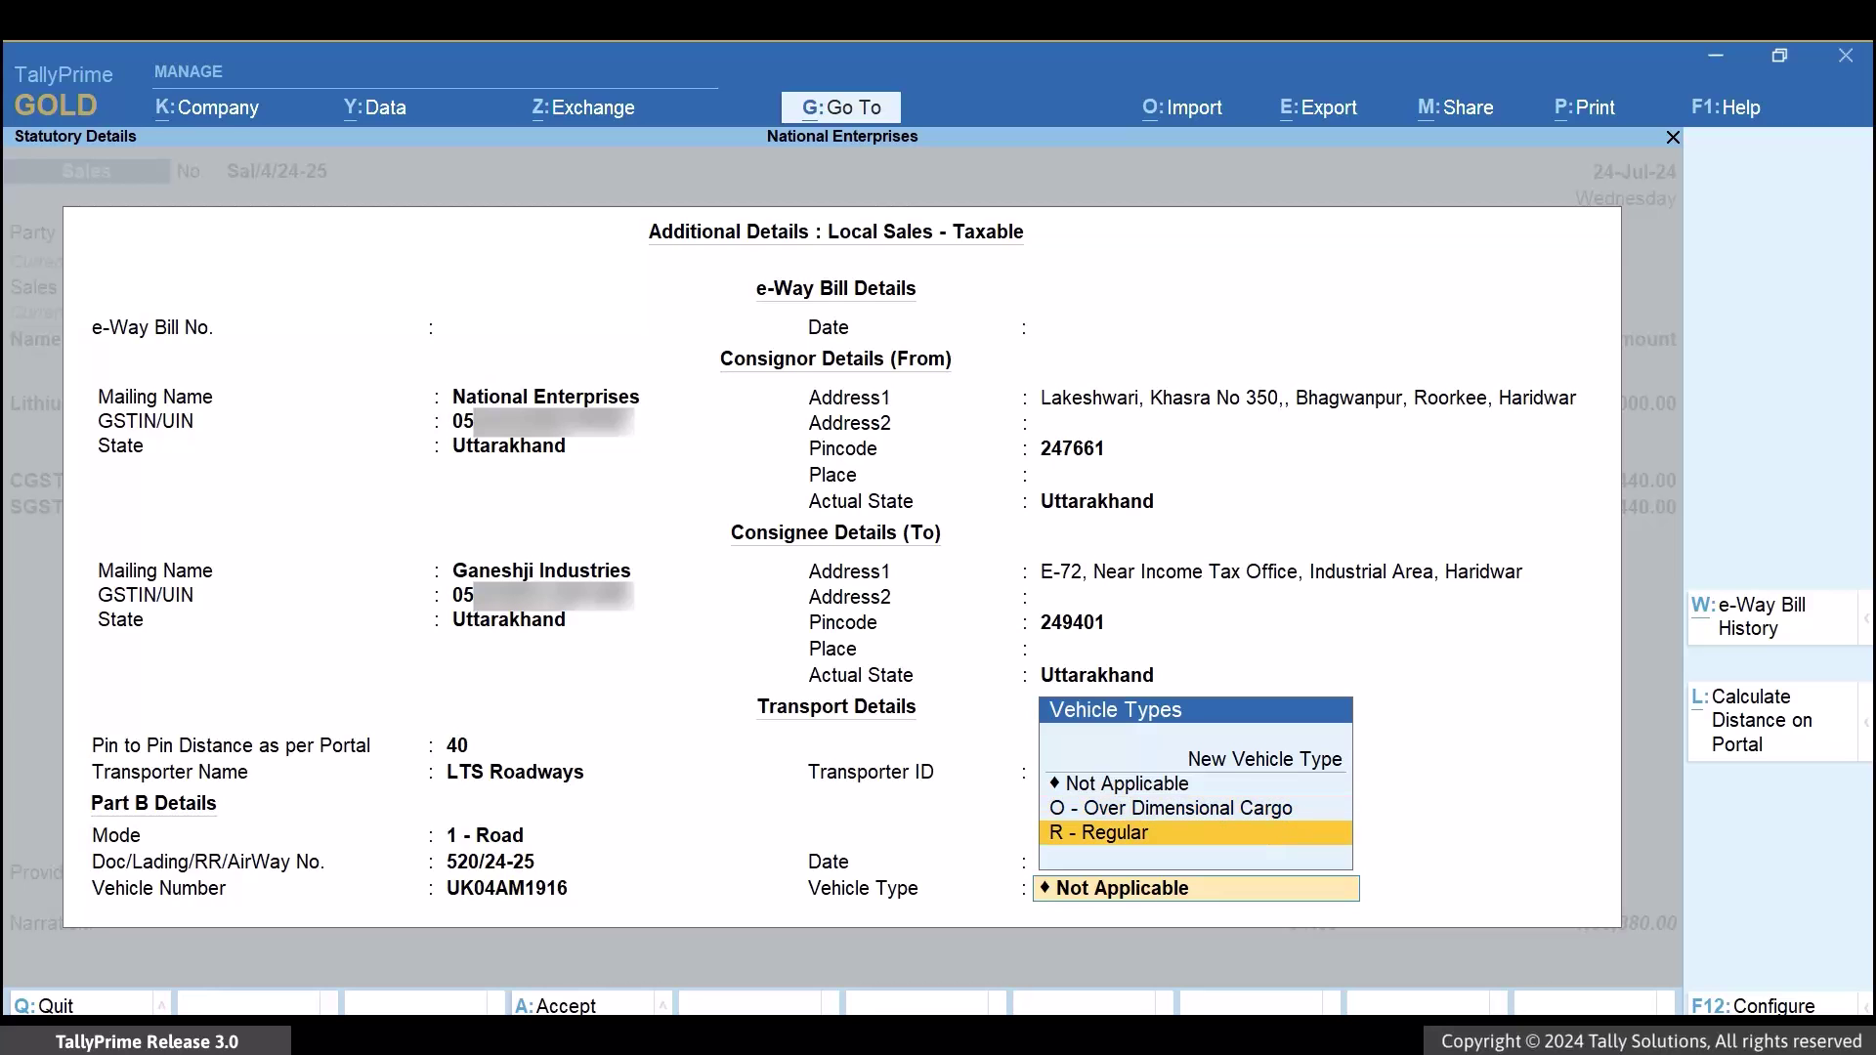
pyautogui.press('Return')
pyautogui.press('Return')
pyautogui.press('Return')
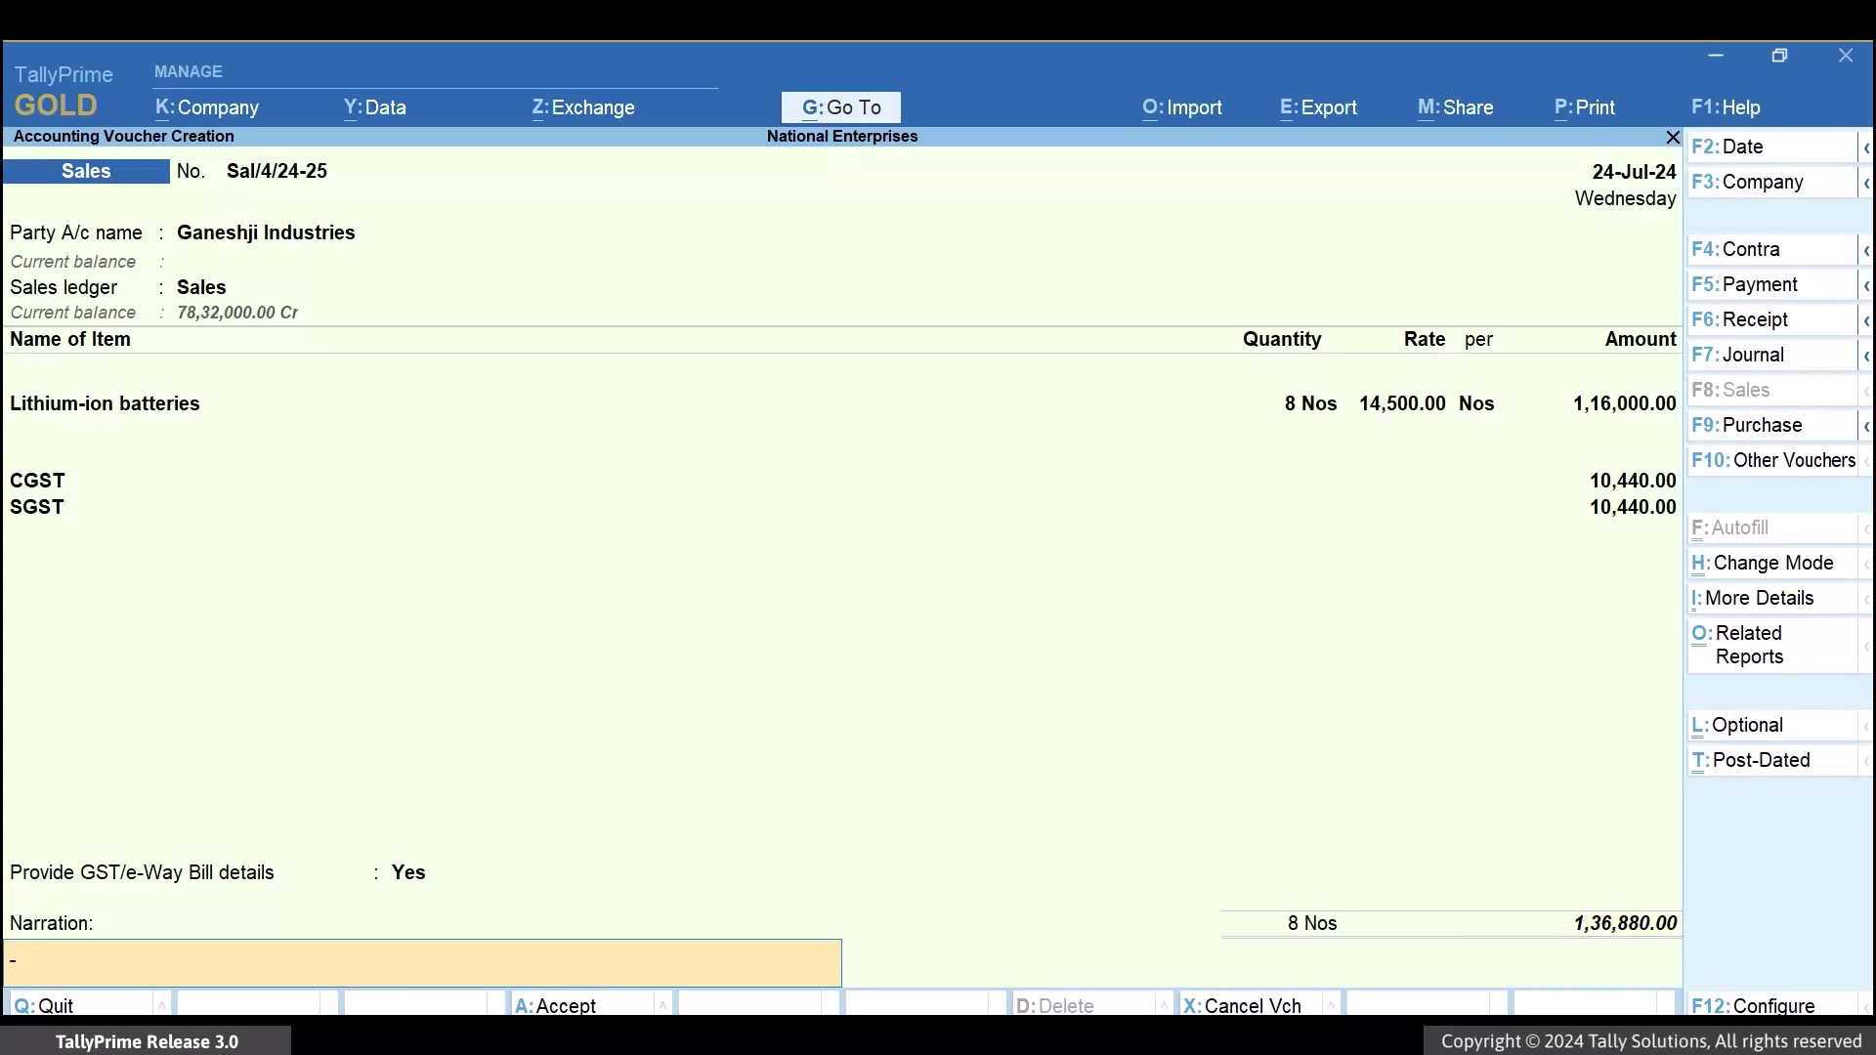
# Save the voucher, generate its e-Way Bill after logging into the portal, and return to Gateway of Tally
pyautogui.press('Return')
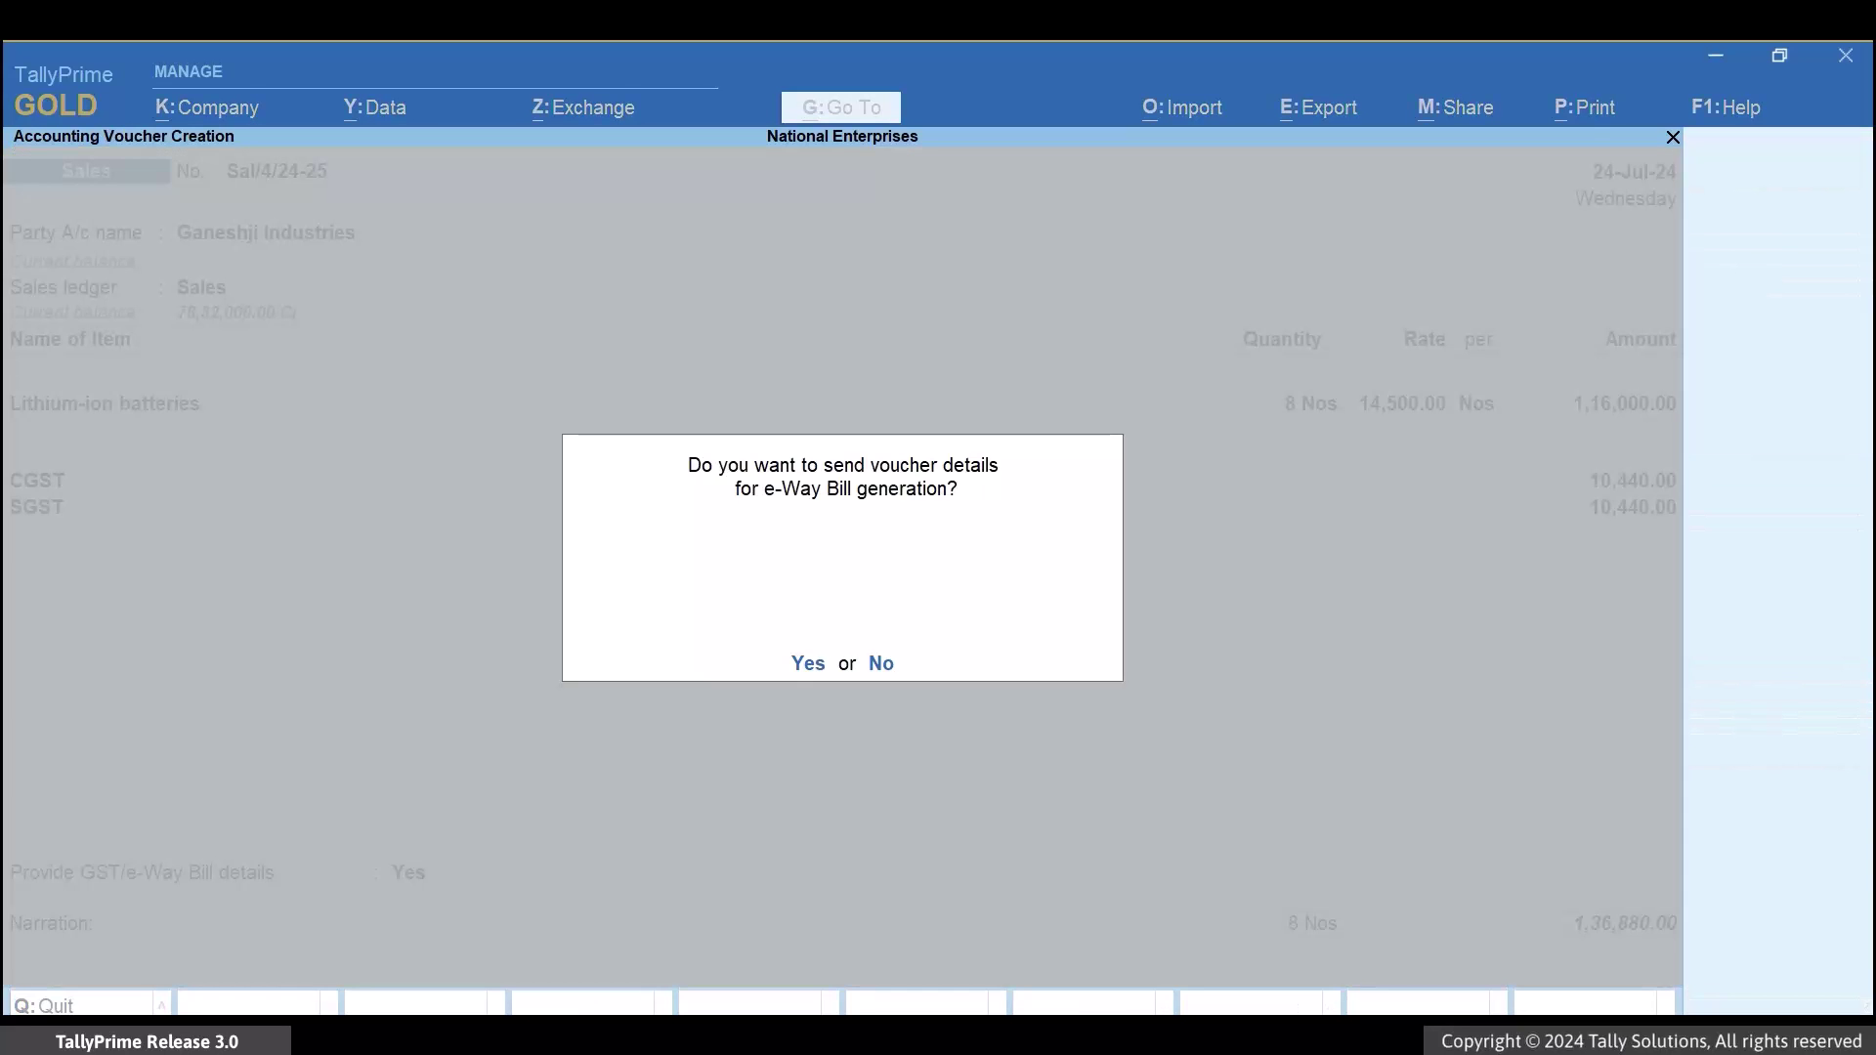
pyautogui.press('Return')
pyautogui.hotkey('ctrl', 'alt', 'v')
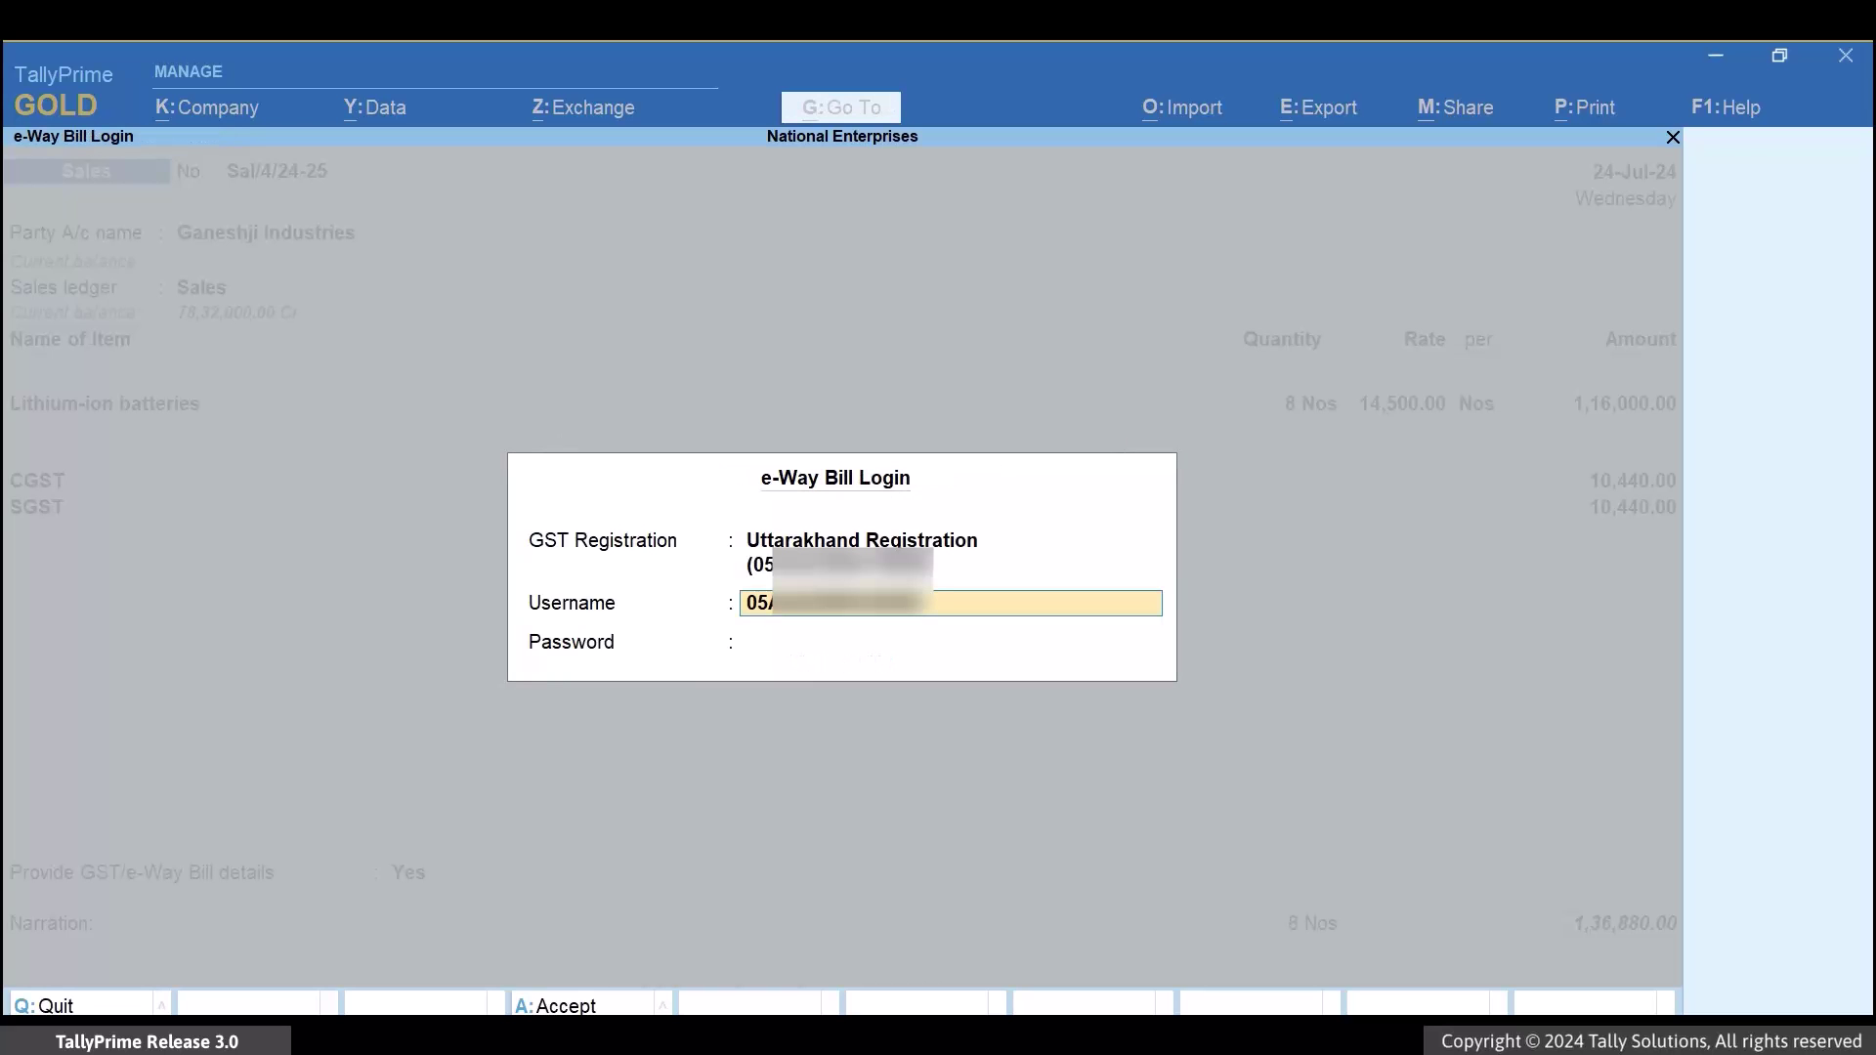
pyautogui.press('Return')
pyautogui.write('********')
pyautogui.press('Return')
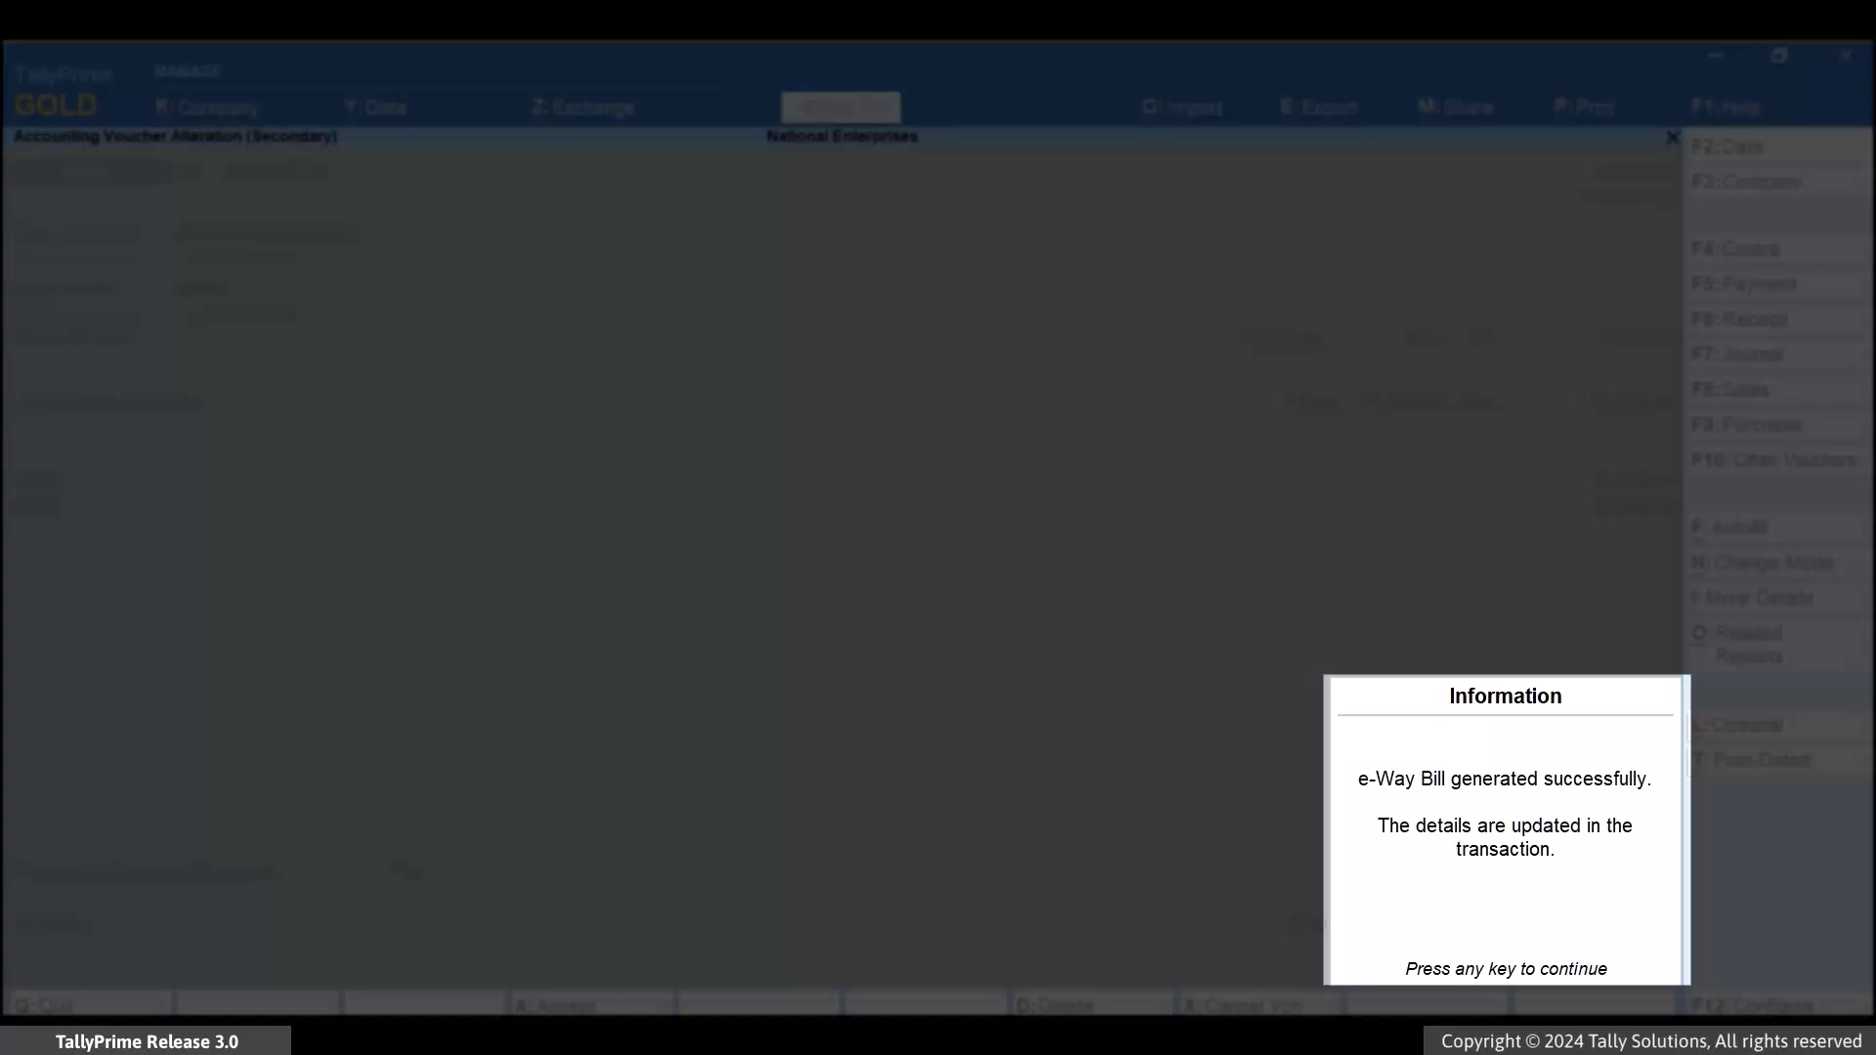
pyautogui.press('Return')
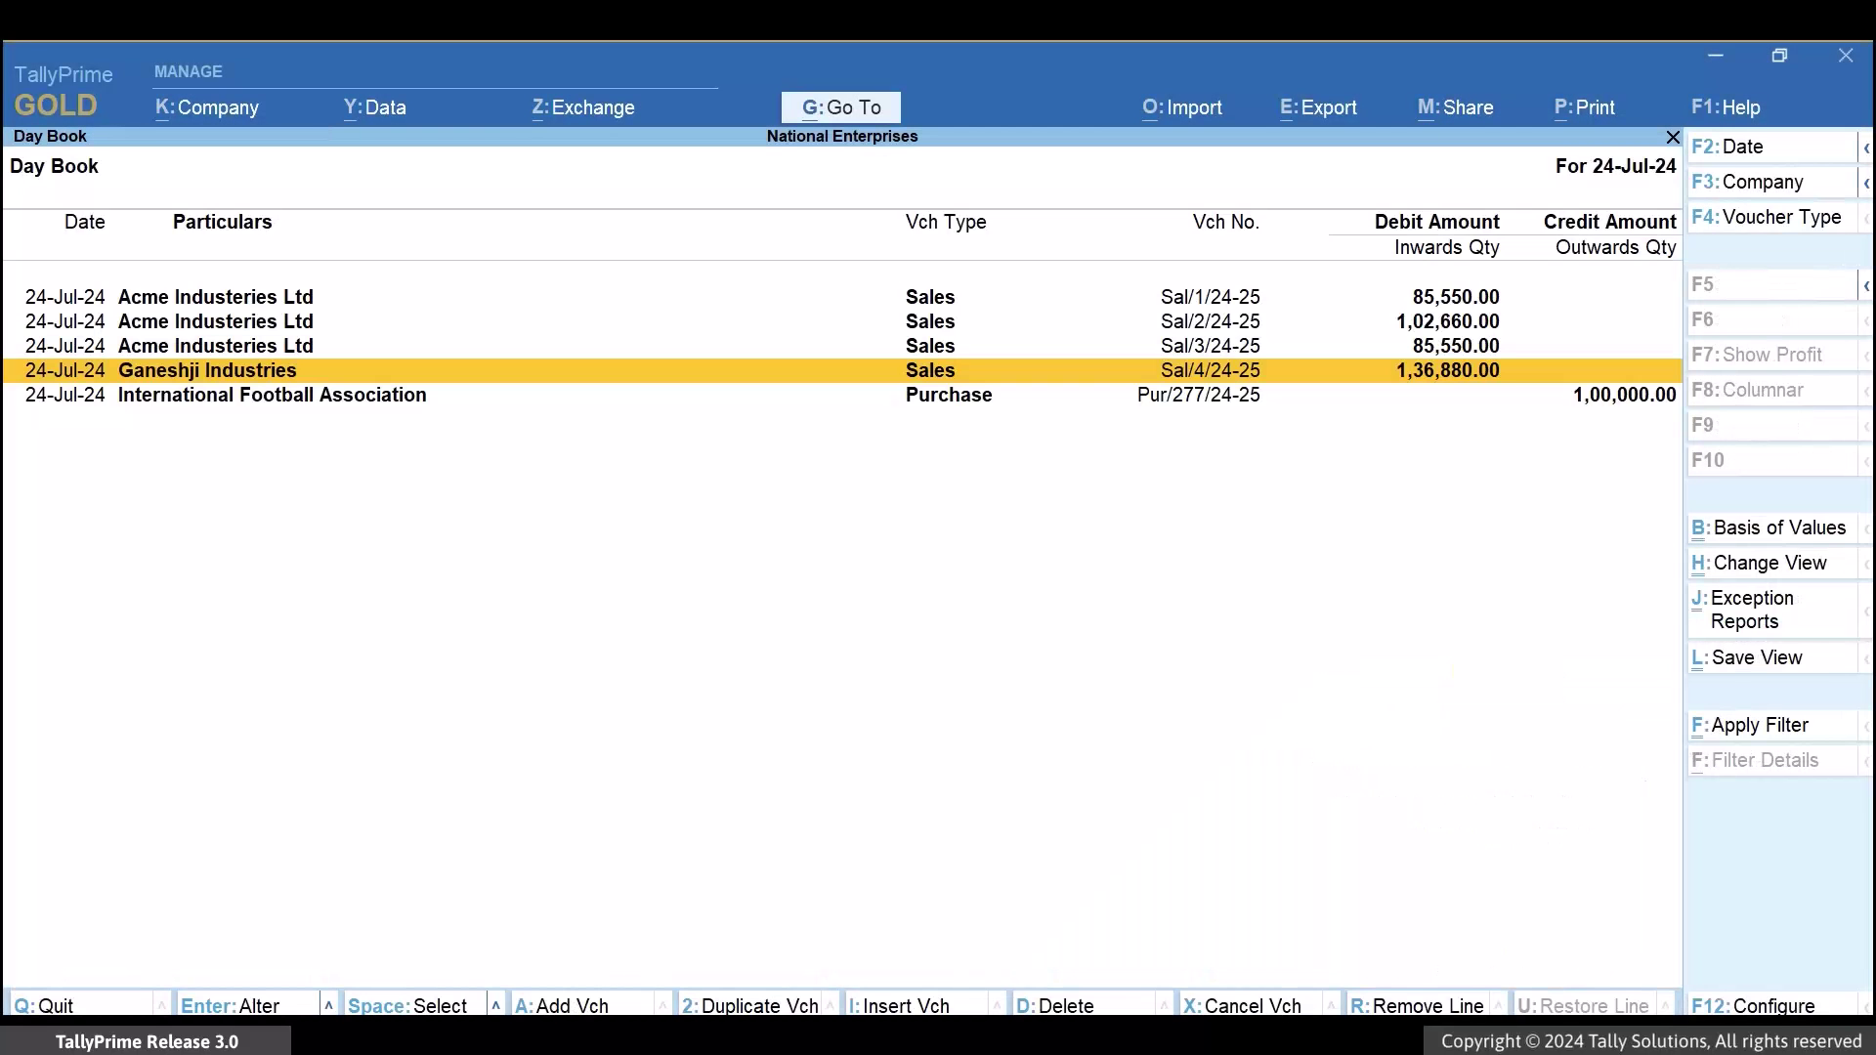
pyautogui.press('Escape')
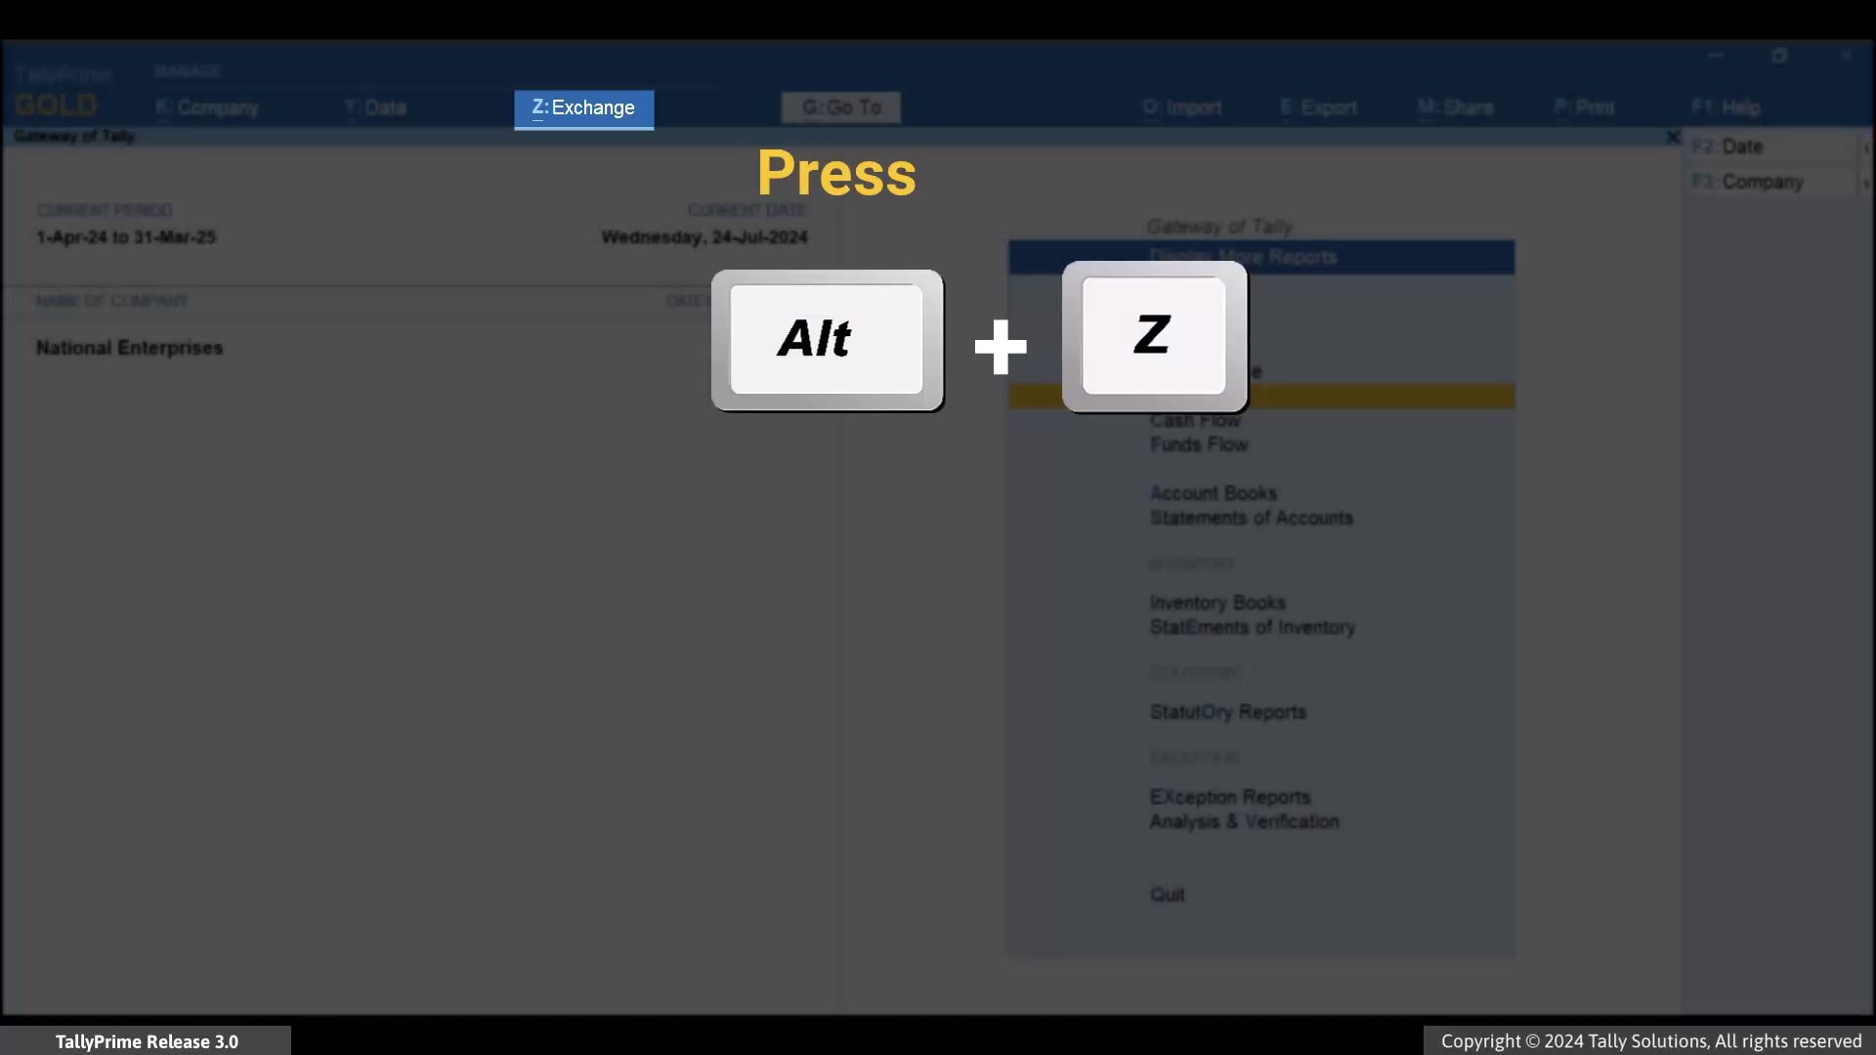
# Send all three pending sales invoices, Sal/1 to Sal/3/24-25, for bulk e-Way Bill generation
pyautogui.hotkey('alt', 'z')
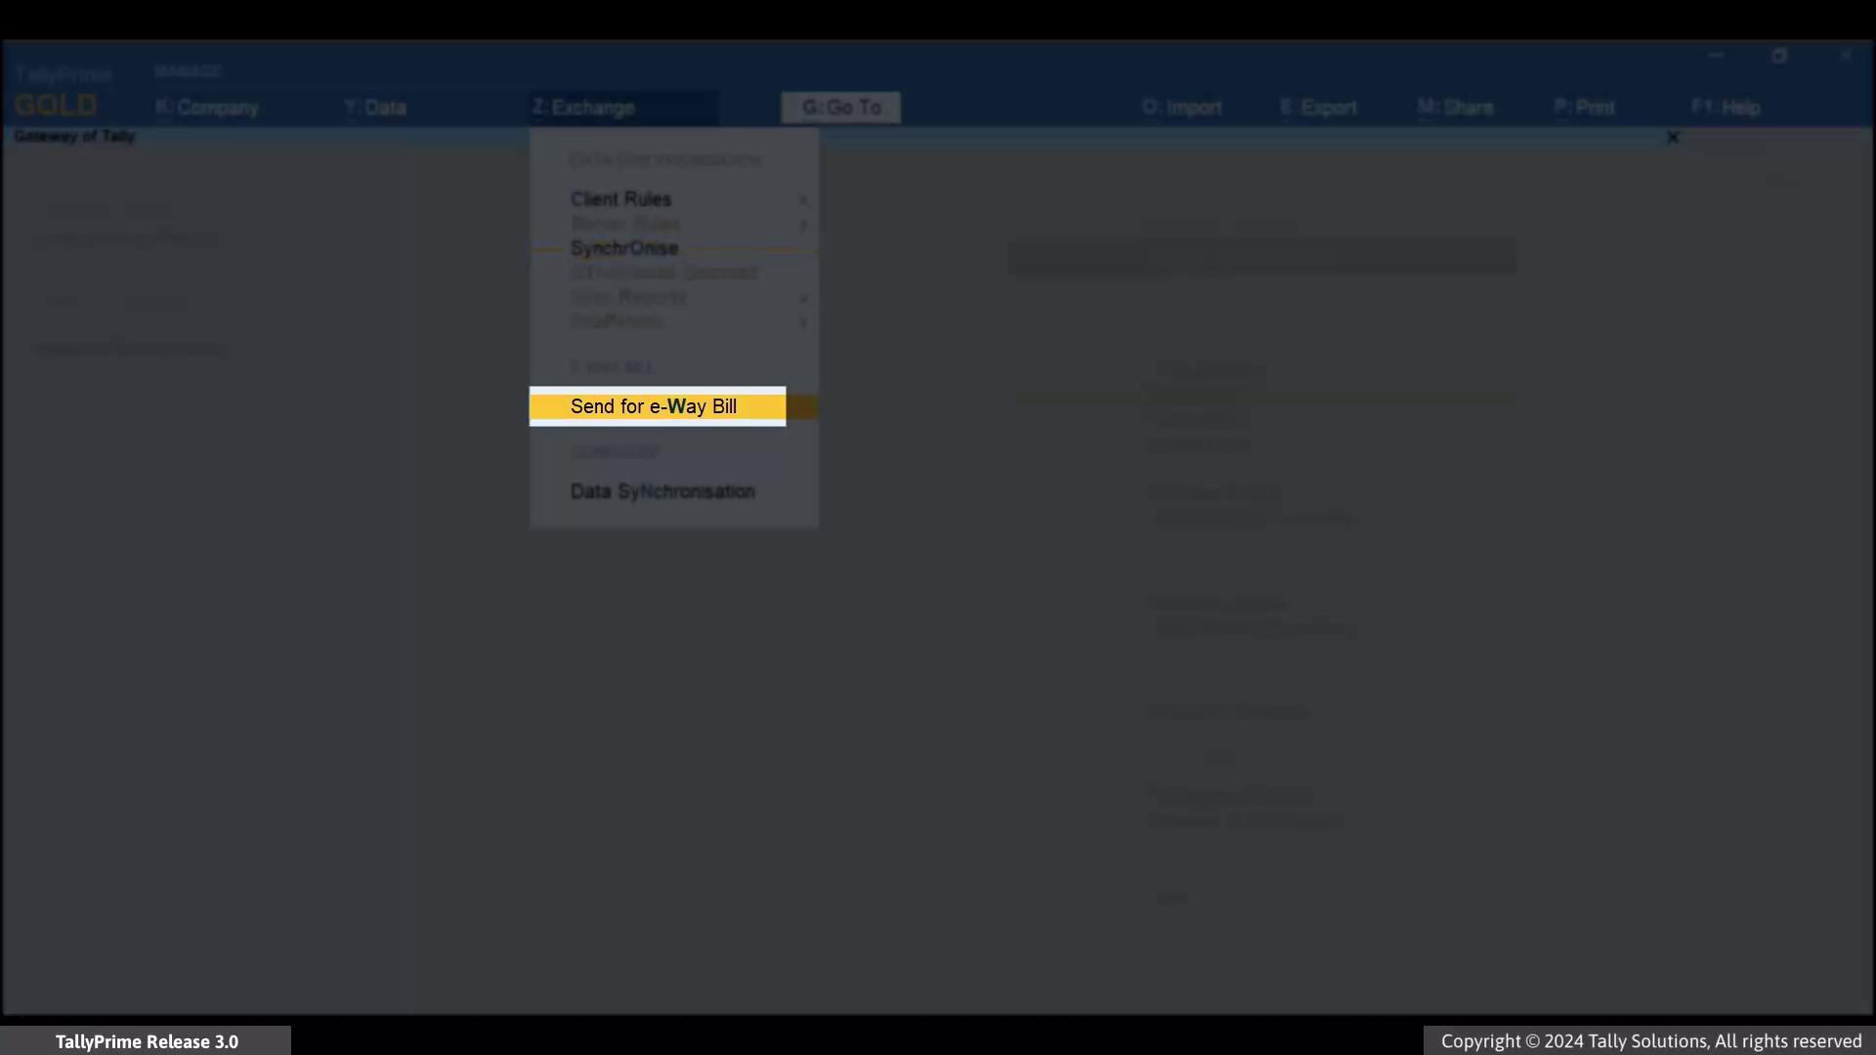
pyautogui.press('Return')
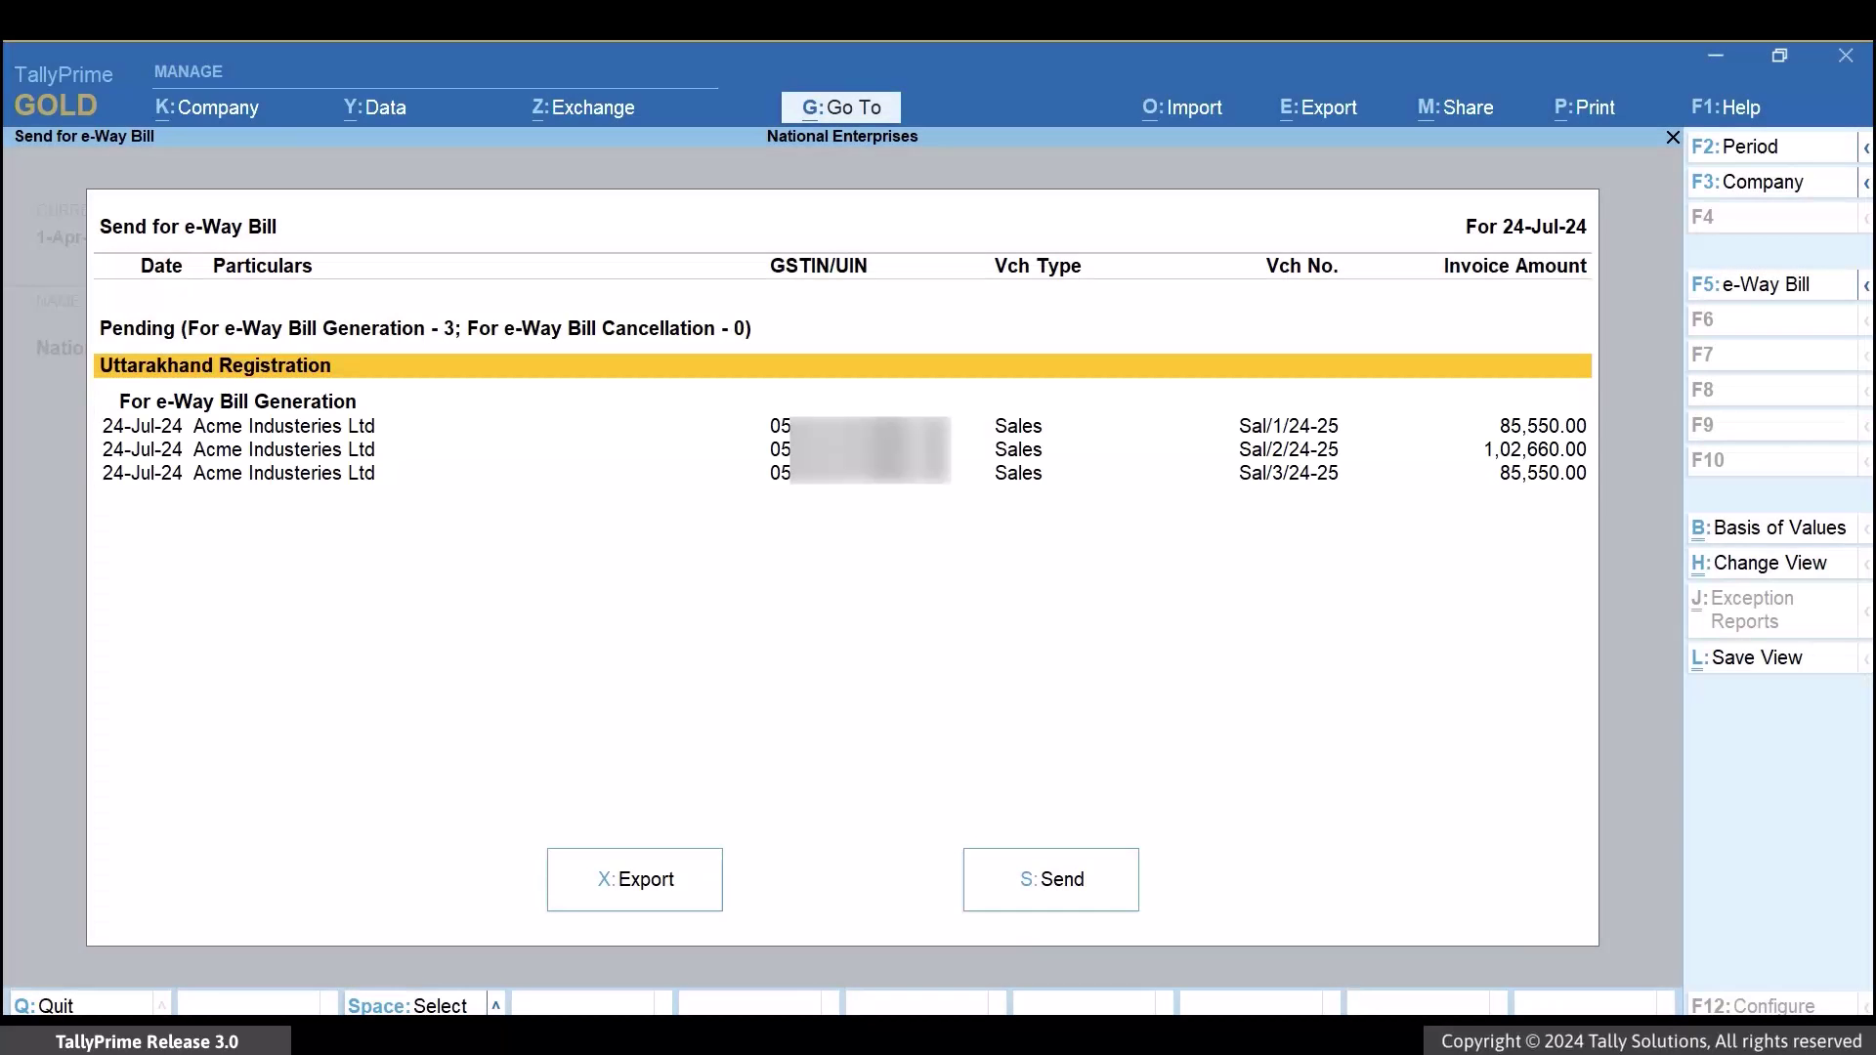
pyautogui.press('x')
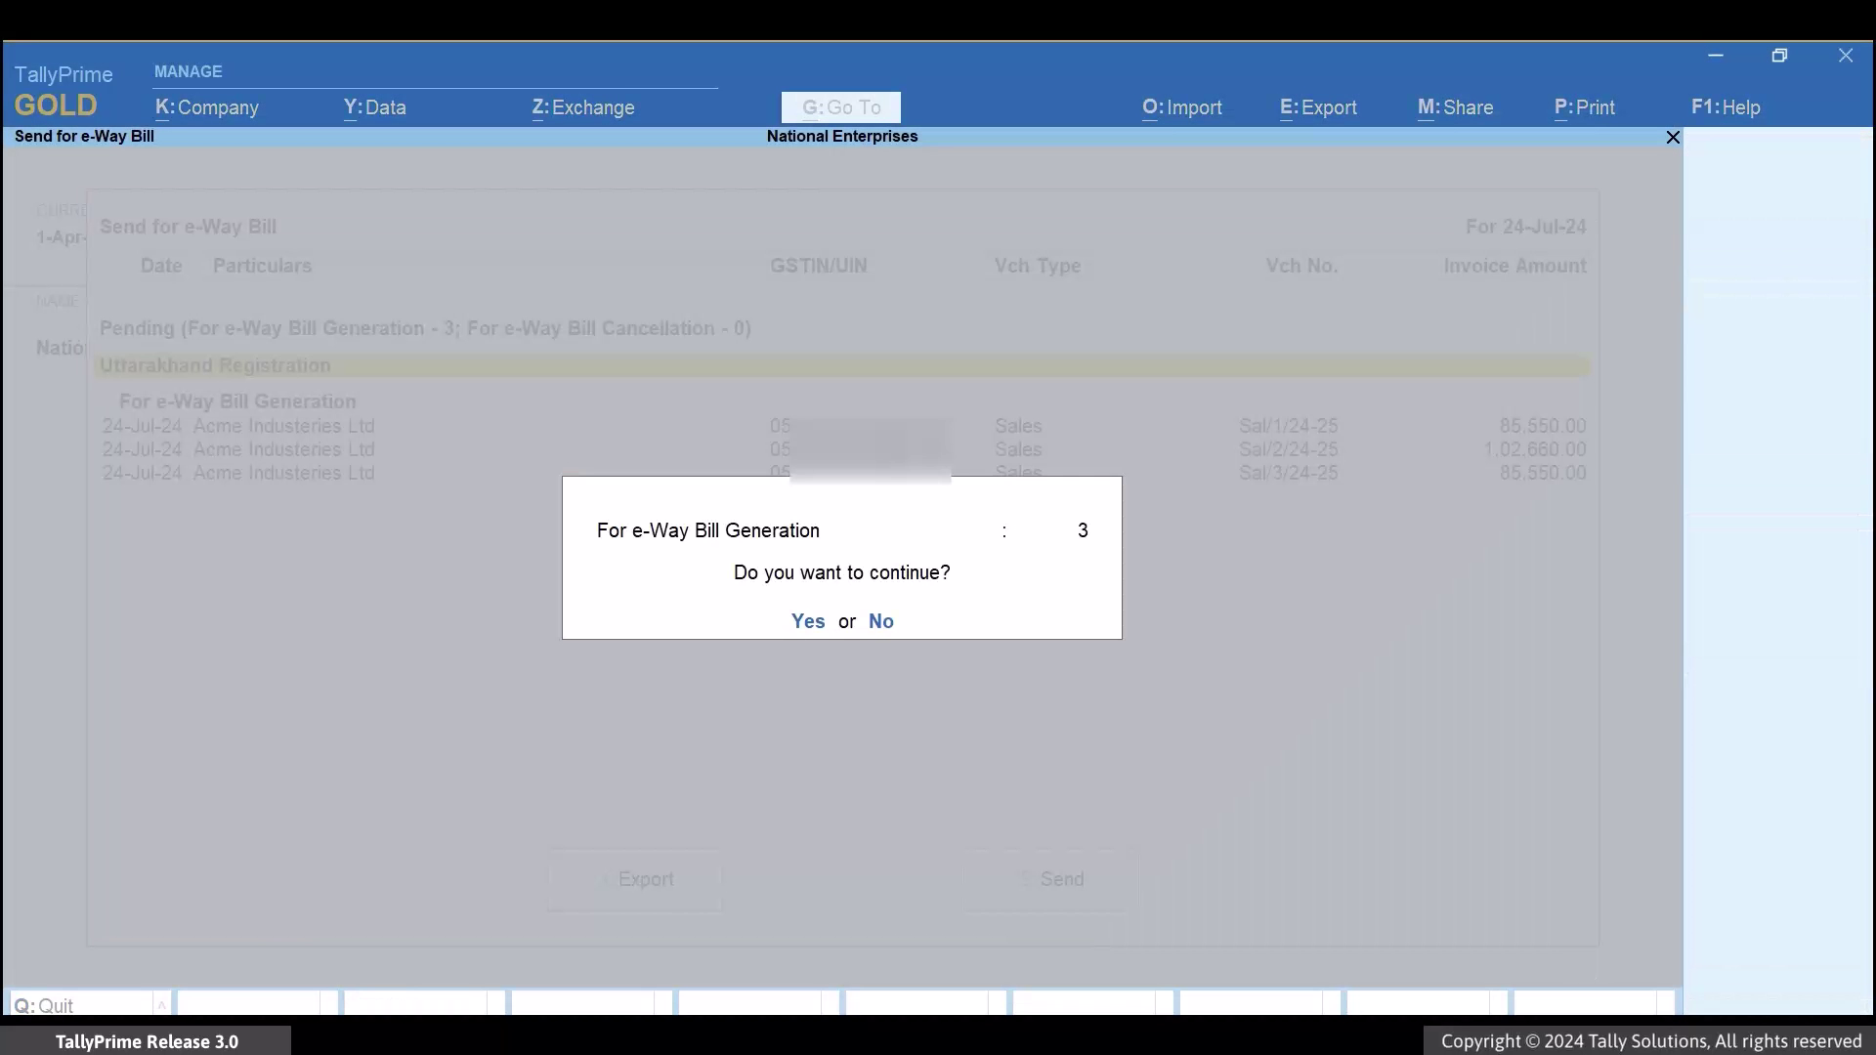
pyautogui.press('y')
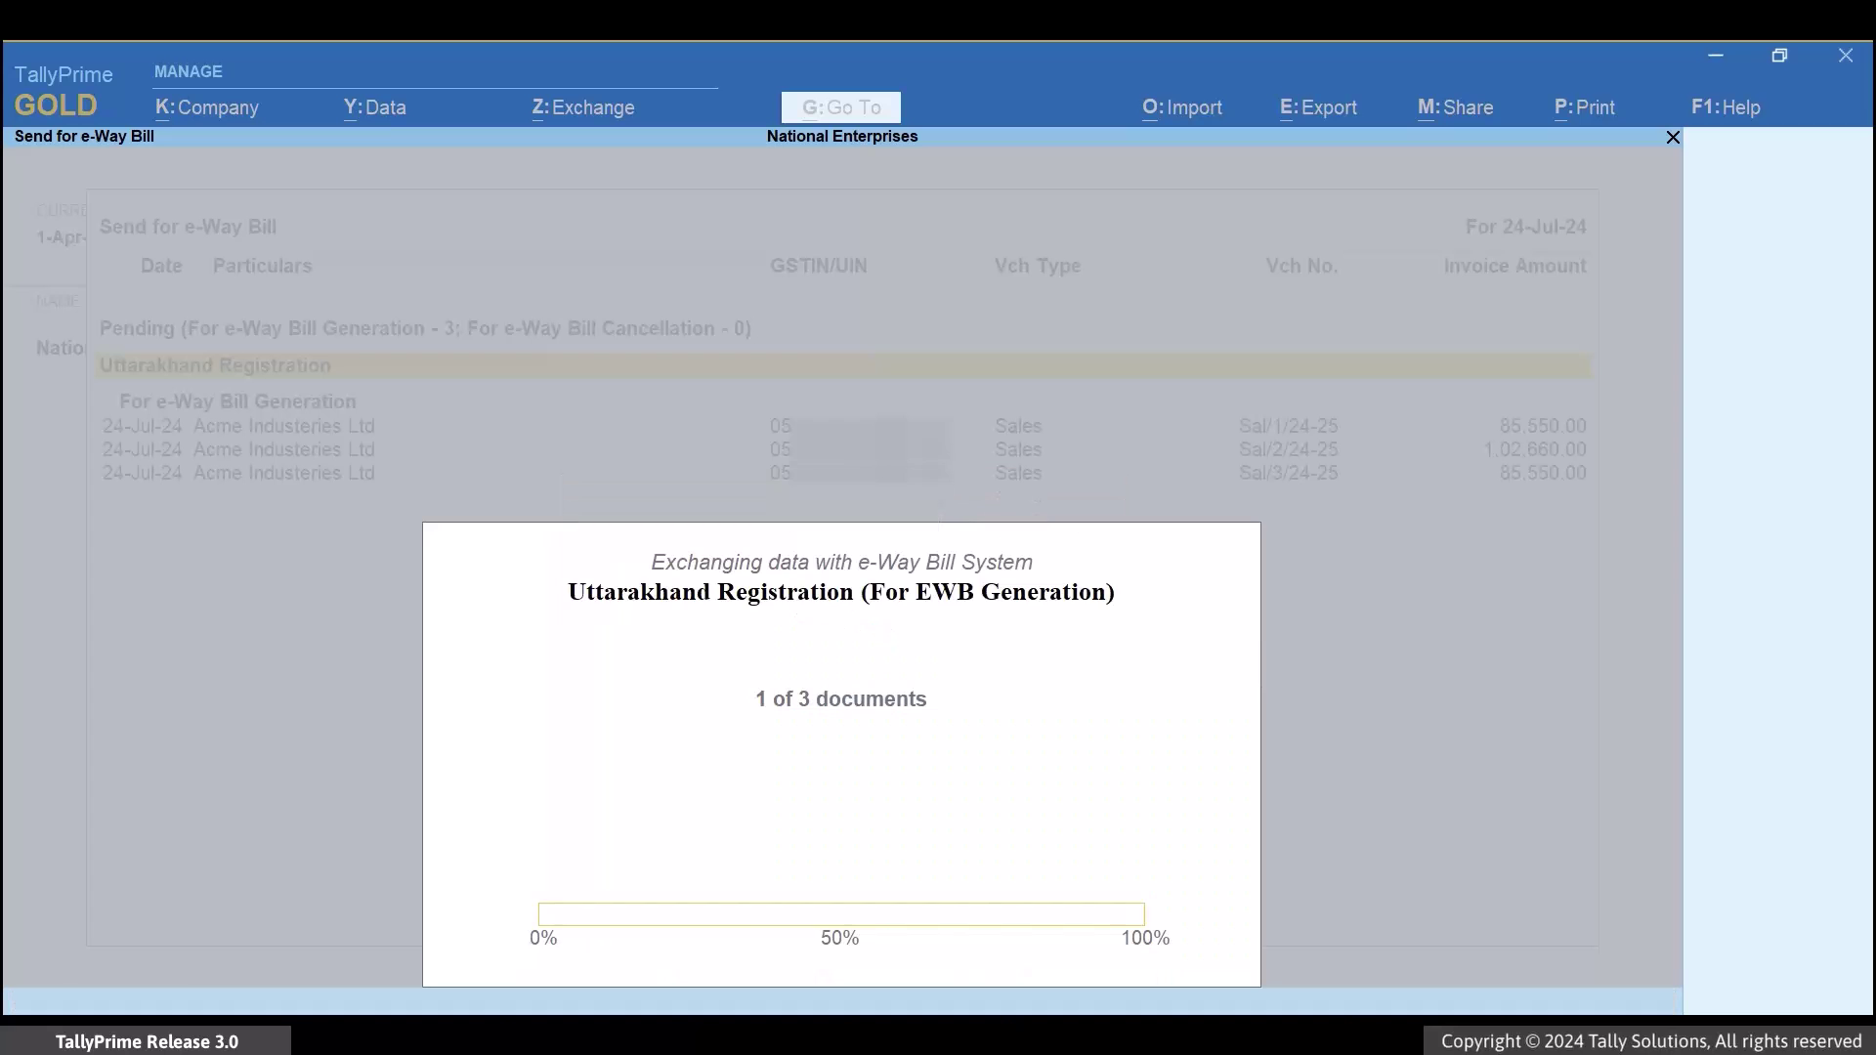